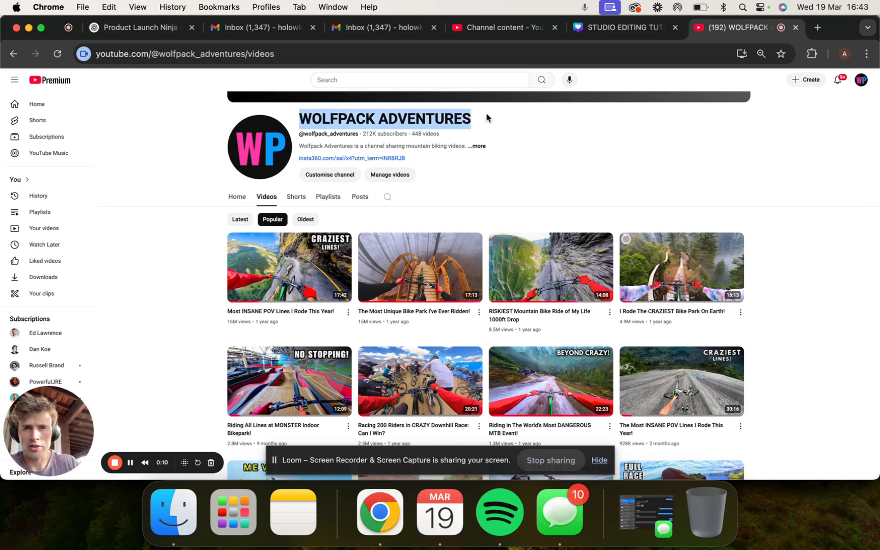
Step: Examine the thumbnails and titles of the most popular videos on the WOLFPACK ADVENTURES YouTube channel
{"action": "scroll", "coordinate": [469, 133], "scroll_direction": "down", "scroll_amount": 3}
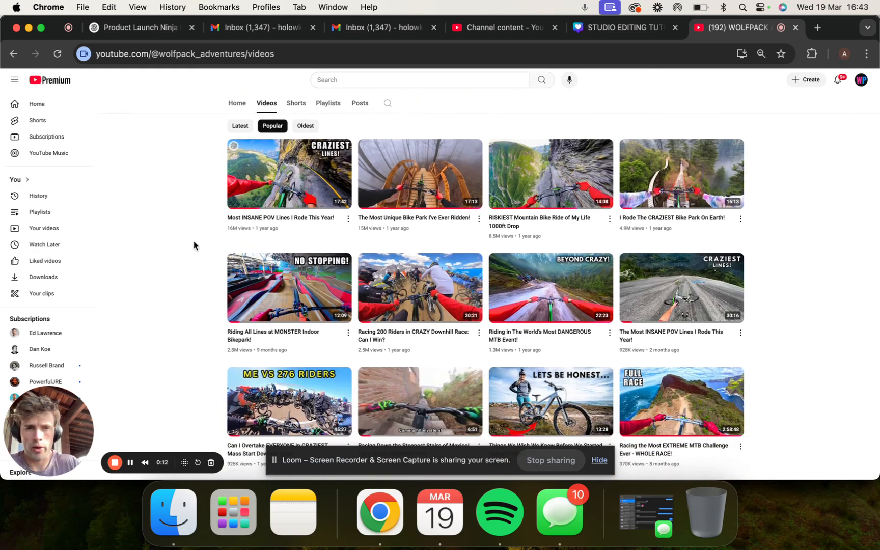
{"action": "mouse_move", "coordinate": [248, 230]}
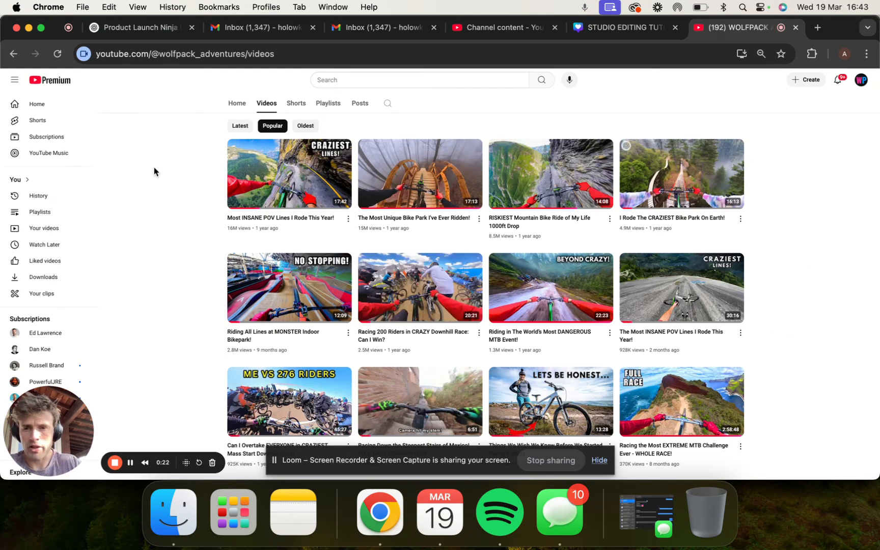
{"action": "scroll", "coordinate": [181, 311], "scroll_direction": "down", "scroll_amount": 2}
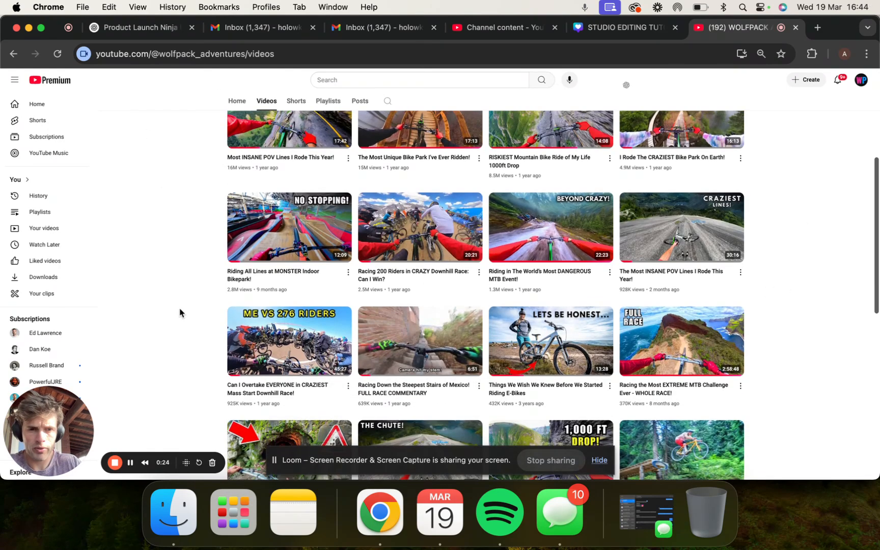
{"action": "scroll", "coordinate": [181, 312], "scroll_direction": "down", "scroll_amount": 4}
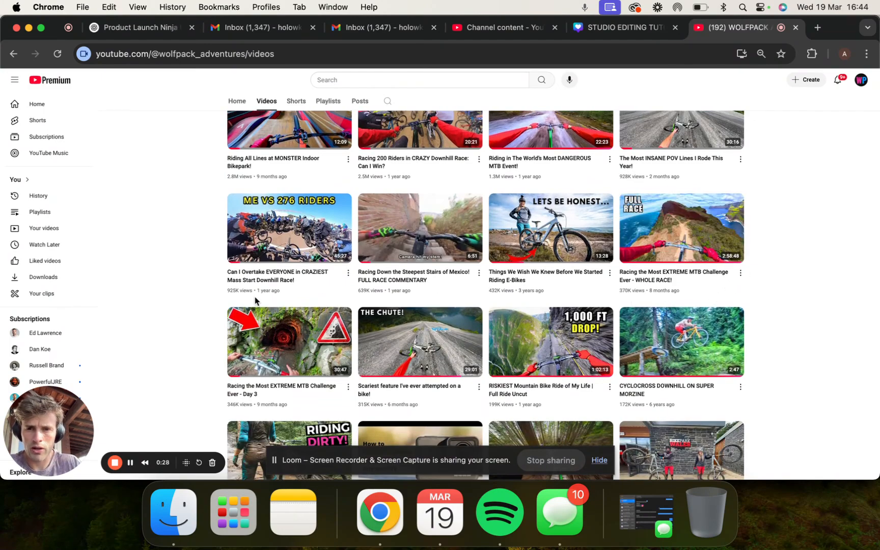
{"action": "scroll", "coordinate": [229, 301], "scroll_direction": "down", "scroll_amount": 1}
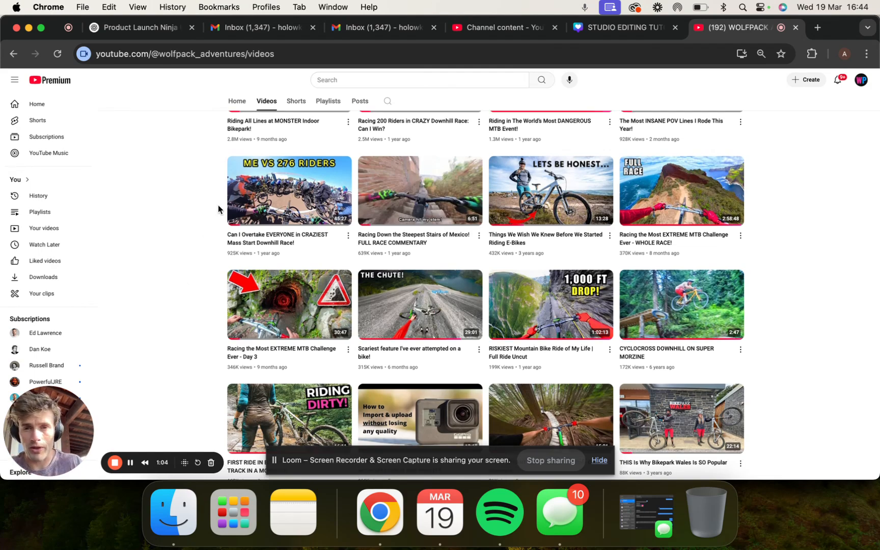
{"action": "scroll", "coordinate": [218, 205], "scroll_direction": "up", "scroll_amount": 5}
{"action": "scroll", "coordinate": [218, 204], "scroll_direction": "up", "scroll_amount": 2}
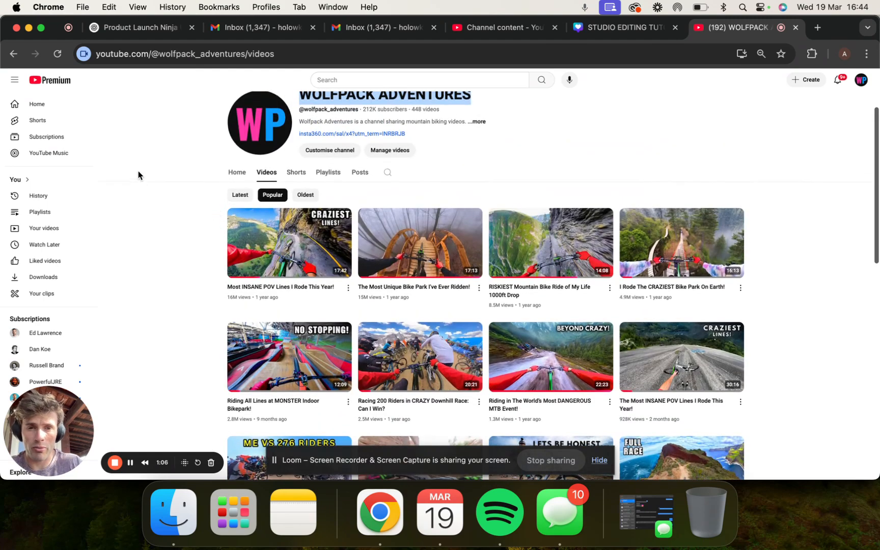
Step: Switch to the STUDIO EDITING TUTORIAL design in Canva and look through the mountain biking images on pages 488 to 492
{"action": "left_click", "coordinate": [615, 31]}
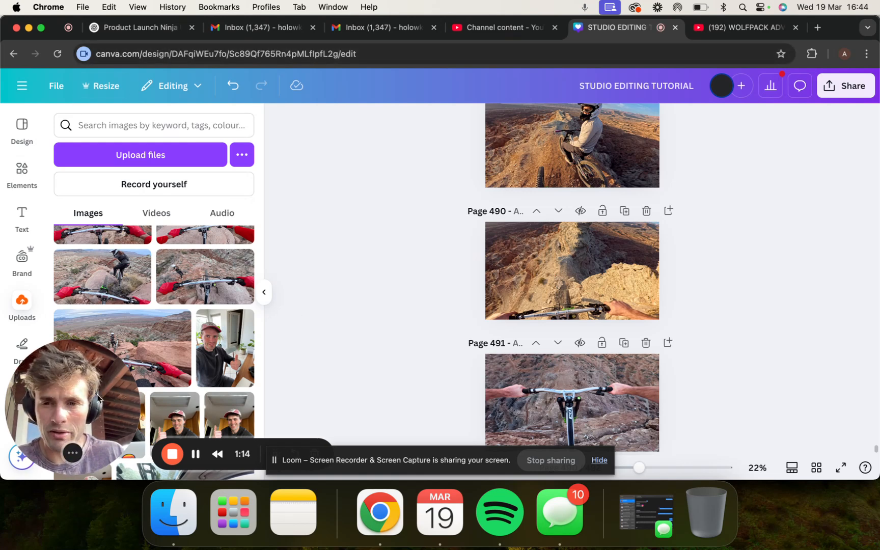
{"action": "left_click_drag", "start_coordinate": [99, 394], "coordinate": [864, 418]}
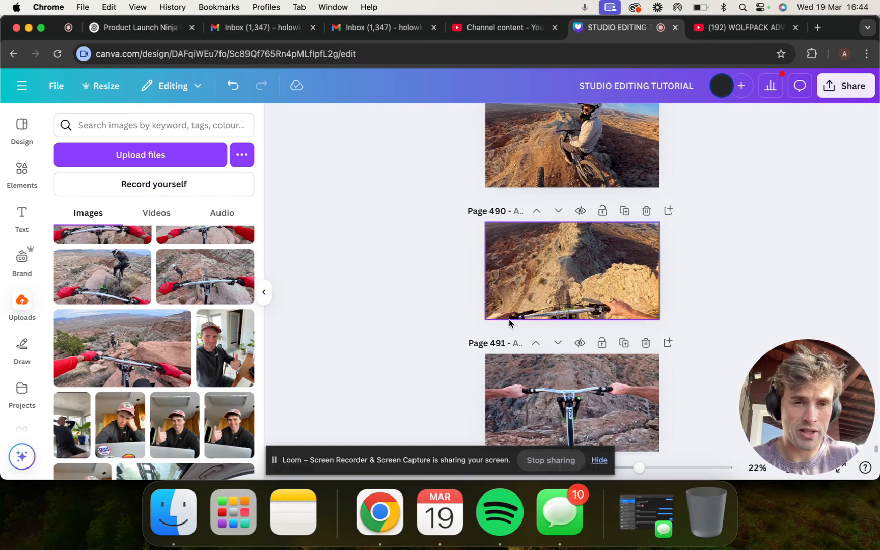
{"action": "scroll", "coordinate": [563, 196], "scroll_direction": "up", "scroll_amount": 3}
{"action": "scroll", "coordinate": [563, 196], "scroll_direction": "up", "scroll_amount": 3}
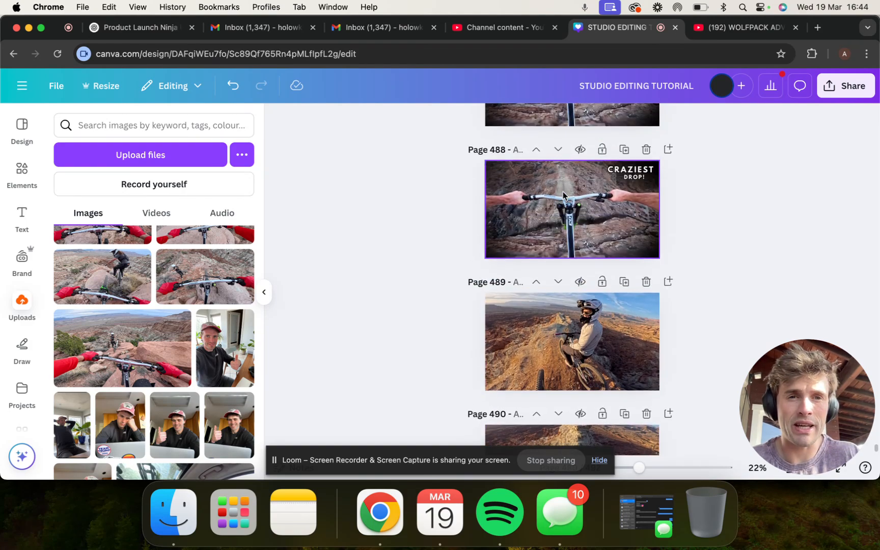
{"action": "scroll", "coordinate": [560, 189], "scroll_direction": "down", "scroll_amount": 8}
{"action": "scroll", "coordinate": [557, 180], "scroll_direction": "up", "scroll_amount": 1}
{"action": "scroll", "coordinate": [557, 179], "scroll_direction": "down", "scroll_amount": 5}
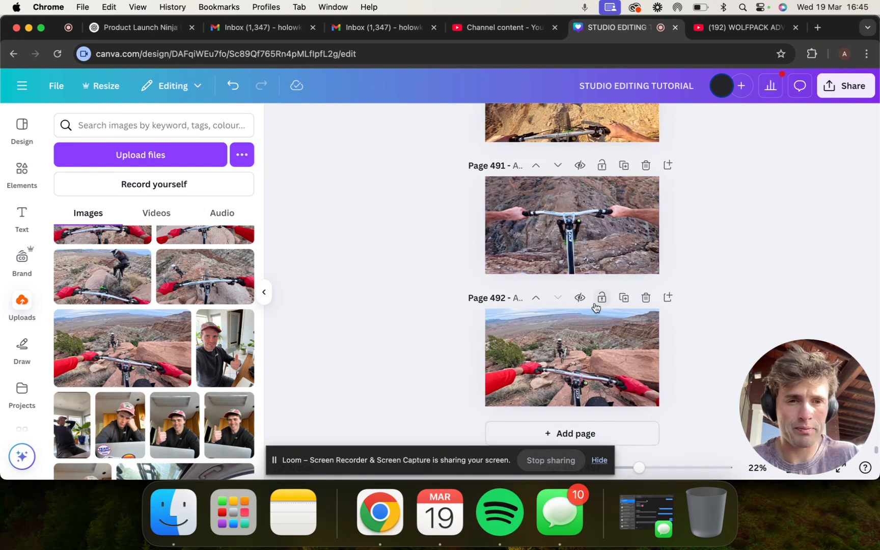
{"action": "scroll", "coordinate": [594, 304], "scroll_direction": "up", "scroll_amount": 5}
{"action": "scroll", "coordinate": [594, 302], "scroll_direction": "down", "scroll_amount": 1}
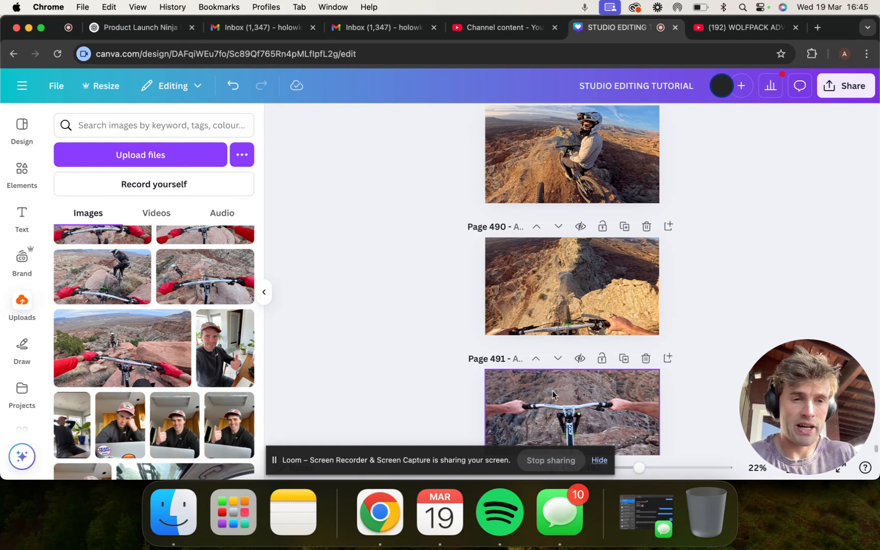
{"action": "scroll", "coordinate": [543, 320], "scroll_direction": "up", "scroll_amount": 2}
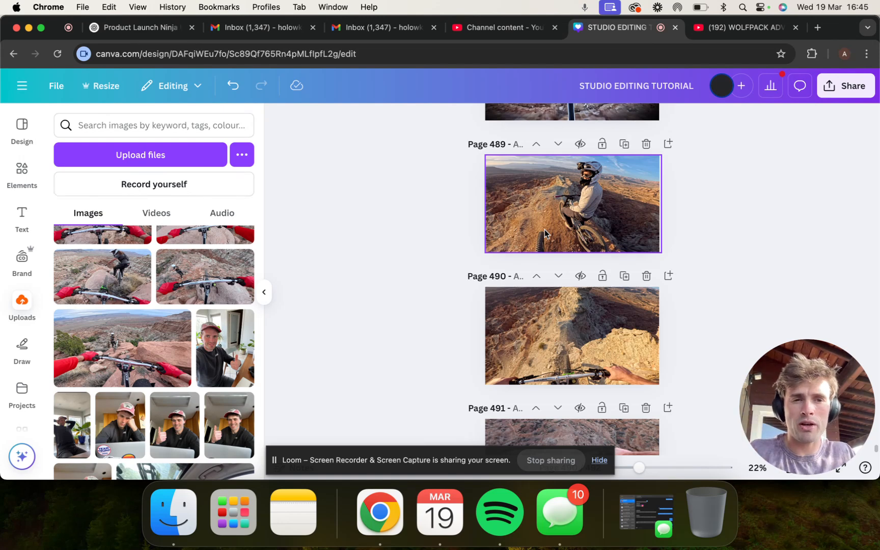
{"action": "scroll", "coordinate": [609, 408], "scroll_direction": "down", "scroll_amount": 4}
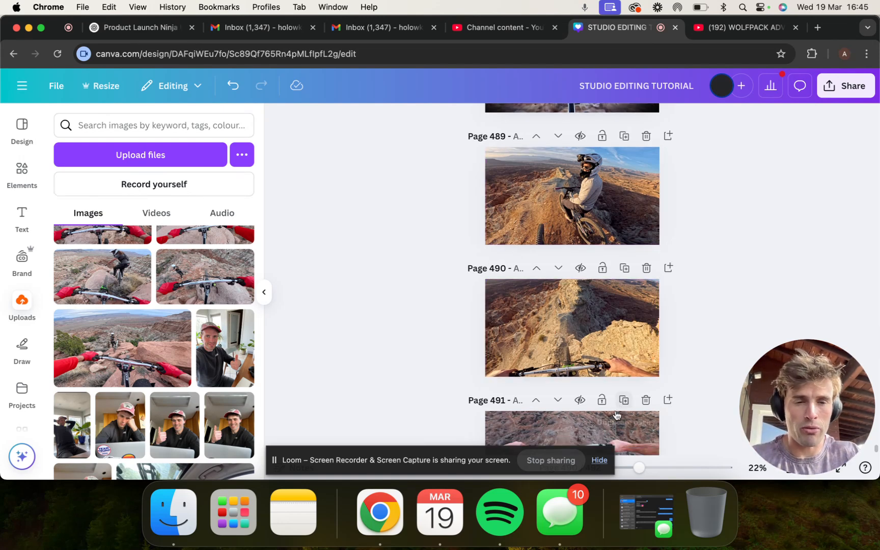
{"action": "scroll", "coordinate": [609, 406], "scroll_direction": "down", "scroll_amount": 6}
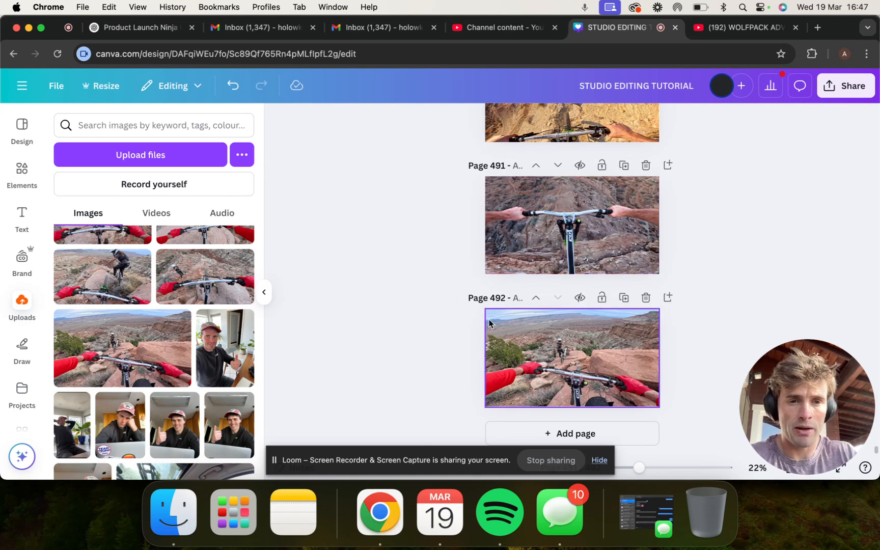
Step: Examine the image of the helmeted rider on the ridge on page 489 at 45% zoom
{"action": "scroll", "coordinate": [127, 346], "scroll_direction": "up", "scroll_amount": 3}
{"action": "scroll", "coordinate": [387, 306], "scroll_direction": "up", "scroll_amount": 4}
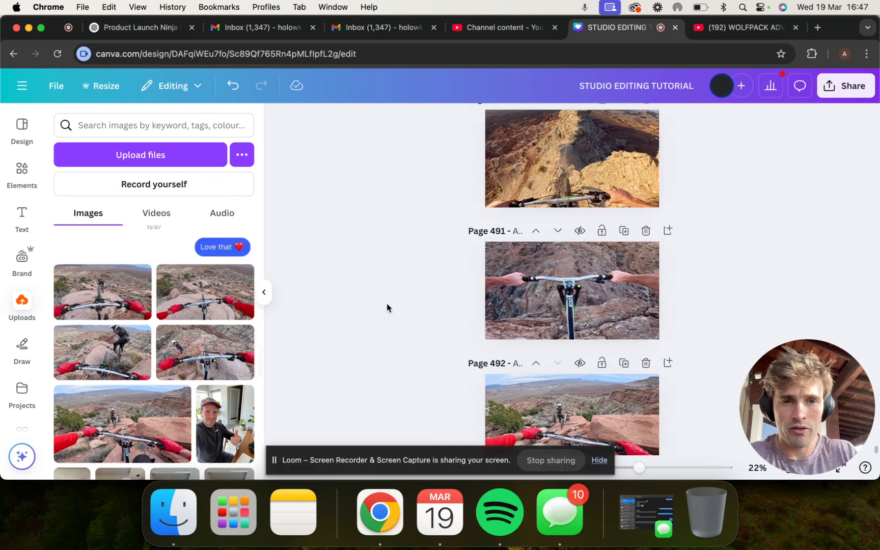
{"action": "scroll", "coordinate": [387, 306], "scroll_direction": "up", "scroll_amount": 3}
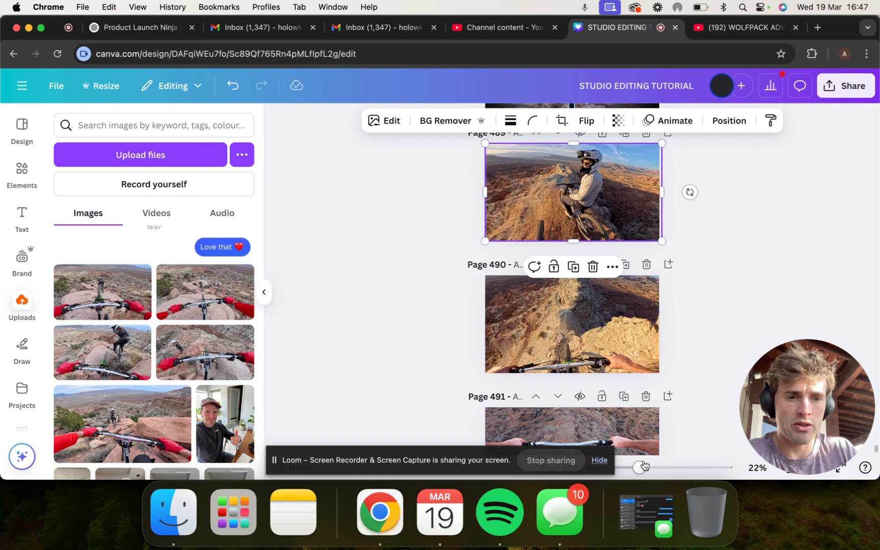
{"action": "scroll", "coordinate": [558, 315], "scroll_direction": "up", "scroll_amount": 5, "text": "ctrl"}
{"action": "scroll", "coordinate": [655, 305], "scroll_direction": "up", "scroll_amount": 5}
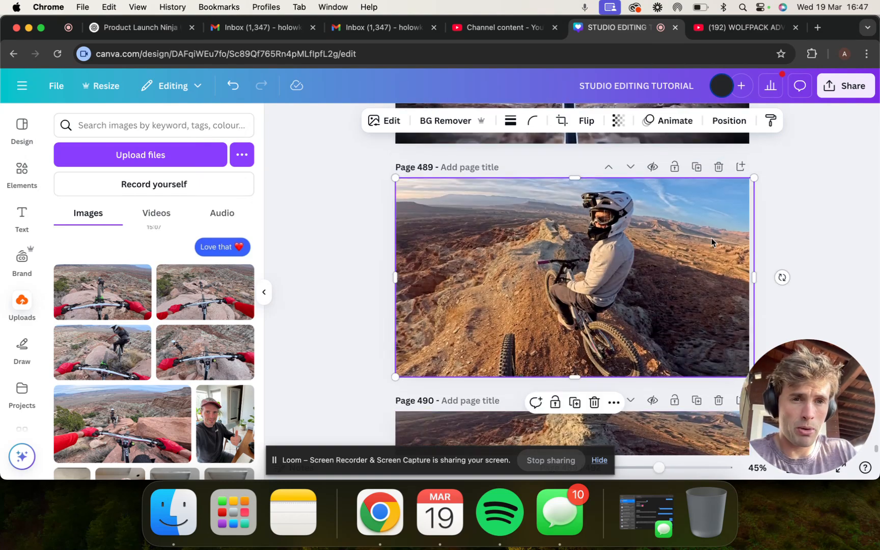
{"action": "left_click", "coordinate": [454, 242]}
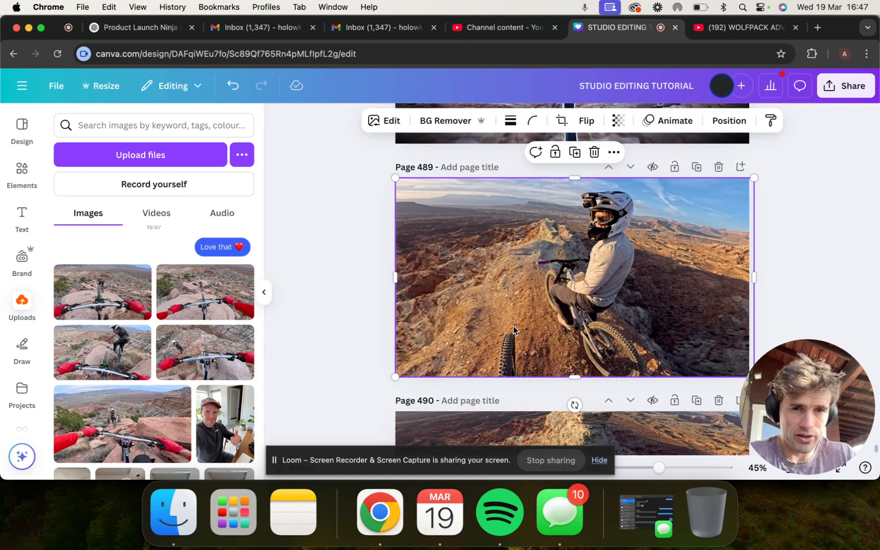
{"action": "left_click", "coordinate": [339, 299]}
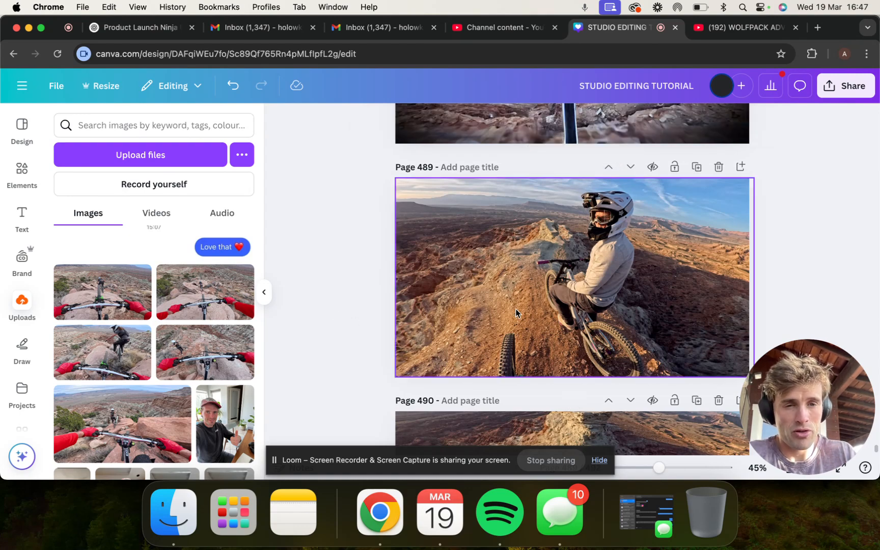
Step: Examine the handlebar-view images on pages 490 to 492 up close, including the distant rider on page 492
{"action": "scroll", "coordinate": [343, 330], "scroll_direction": "down", "scroll_amount": 3}
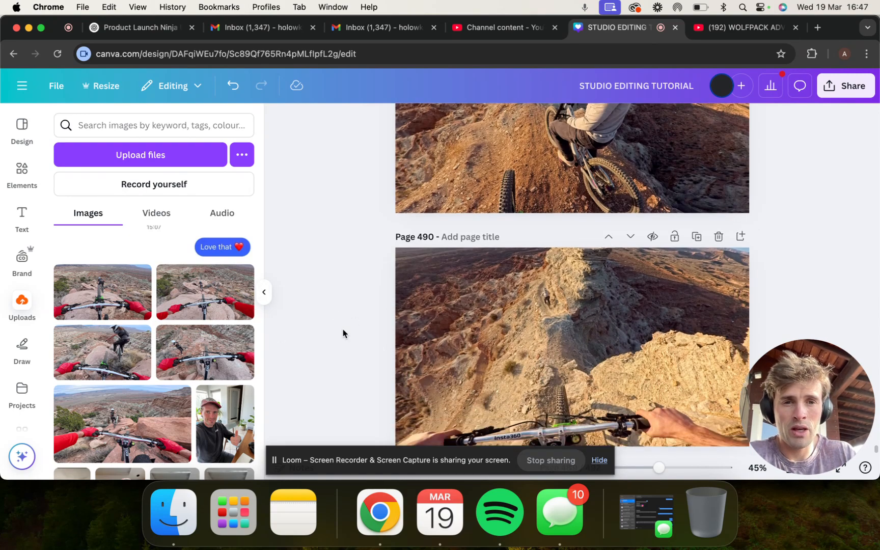
{"action": "scroll", "coordinate": [344, 334], "scroll_direction": "down", "scroll_amount": 2}
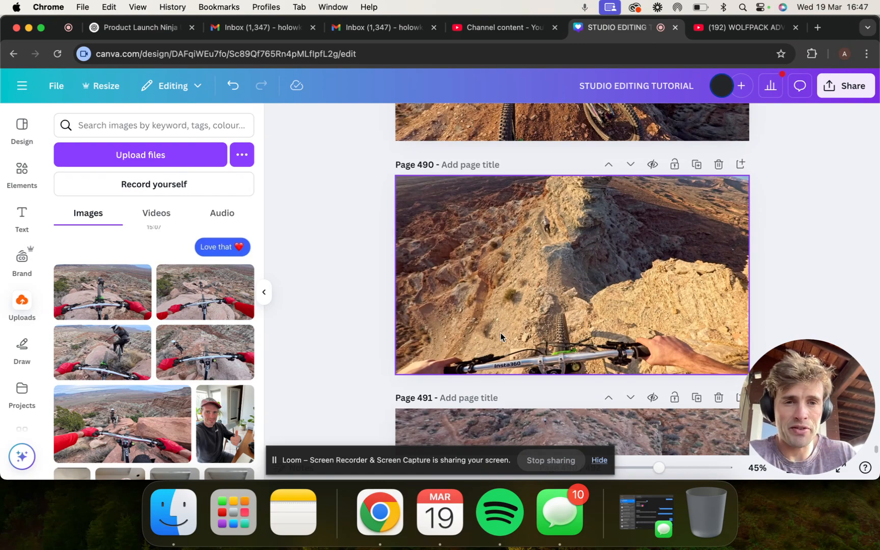
{"action": "scroll", "coordinate": [606, 245], "scroll_direction": "up", "scroll_amount": 4}
{"action": "scroll", "coordinate": [561, 219], "scroll_direction": "down", "scroll_amount": 4}
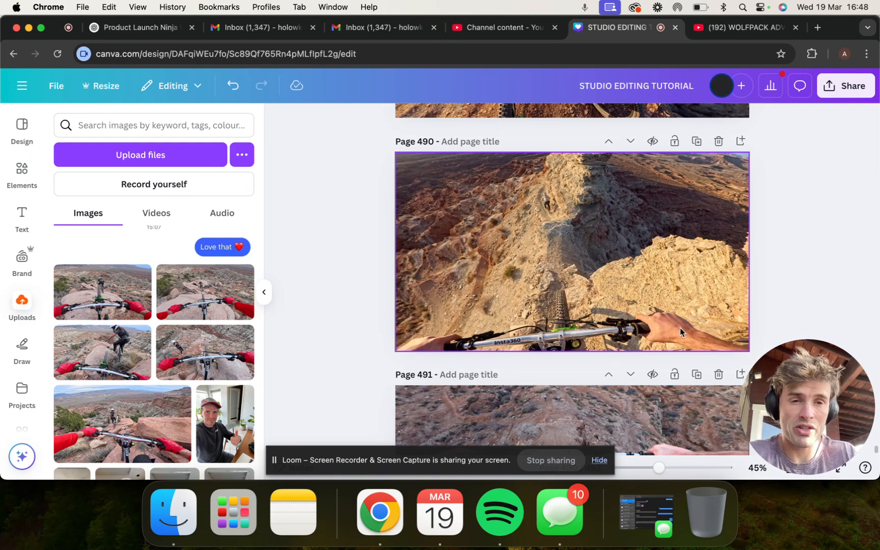
{"action": "scroll", "coordinate": [532, 307], "scroll_direction": "down", "scroll_amount": 4}
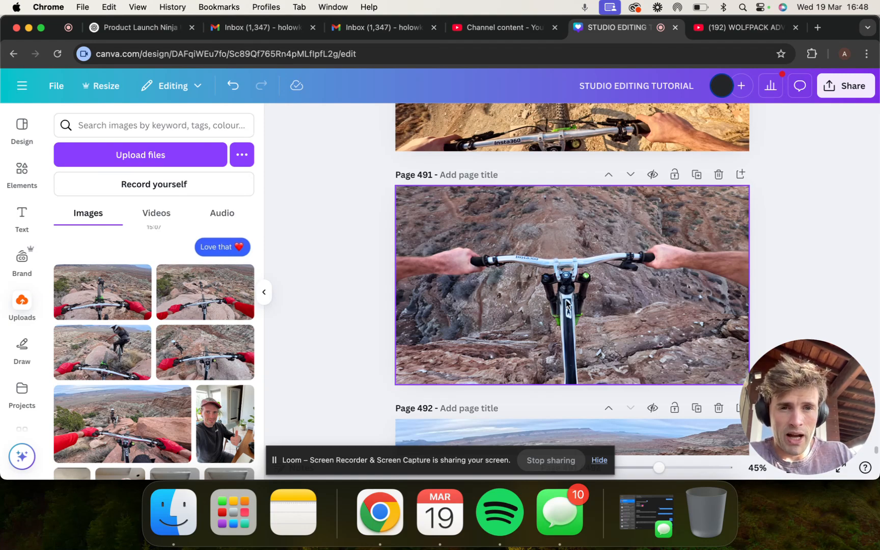
{"action": "scroll", "coordinate": [496, 369], "scroll_direction": "down", "scroll_amount": 5}
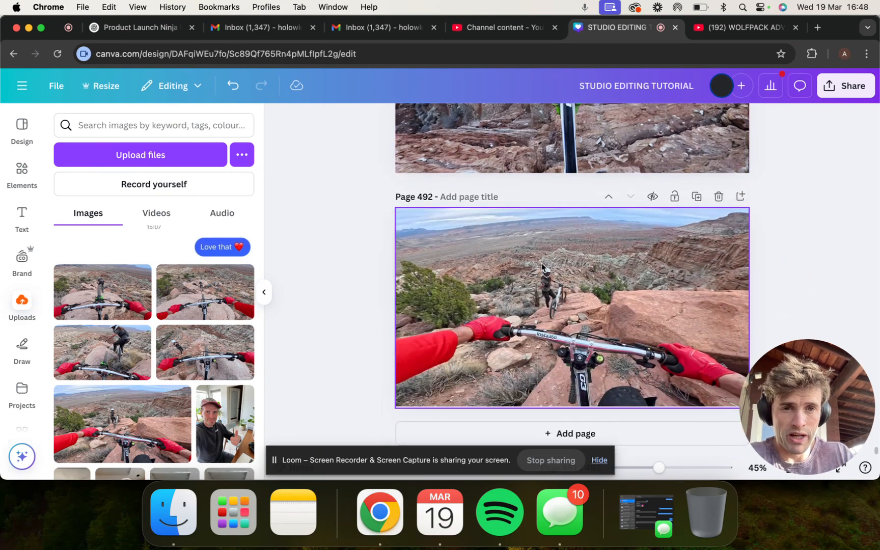
{"action": "scroll", "coordinate": [581, 332], "scroll_direction": "up", "scroll_amount": 5, "text": "ctrl"}
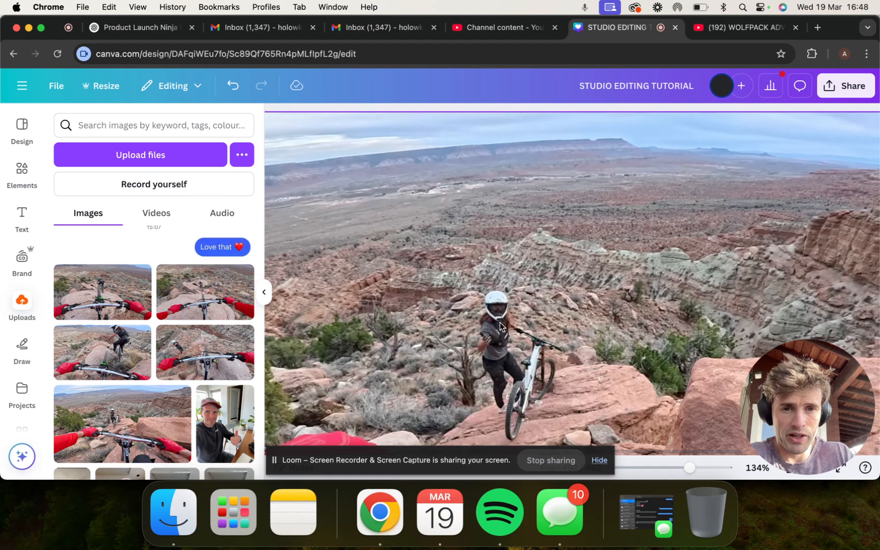
{"action": "left_click", "coordinate": [663, 468]}
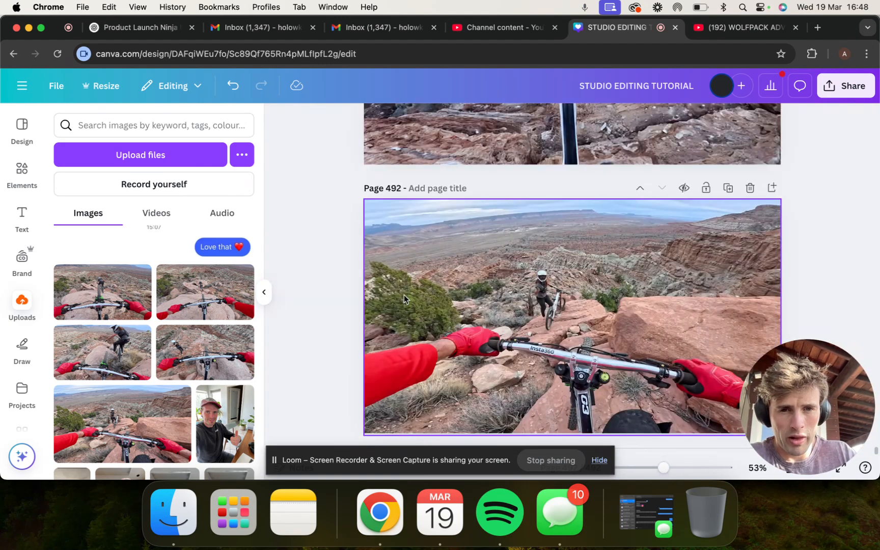
{"action": "scroll", "coordinate": [594, 430], "scroll_direction": "down", "scroll_amount": 3, "text": "ctrl"}
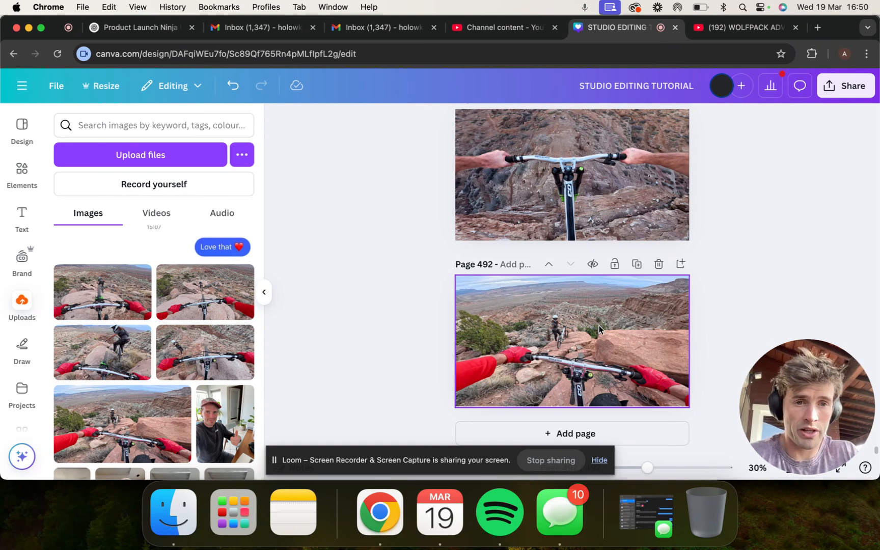
Step: Compare the images on pages 489 to 492 again, ending with a close look at page 489
{"action": "scroll", "coordinate": [536, 307], "scroll_direction": "up", "scroll_amount": 10}
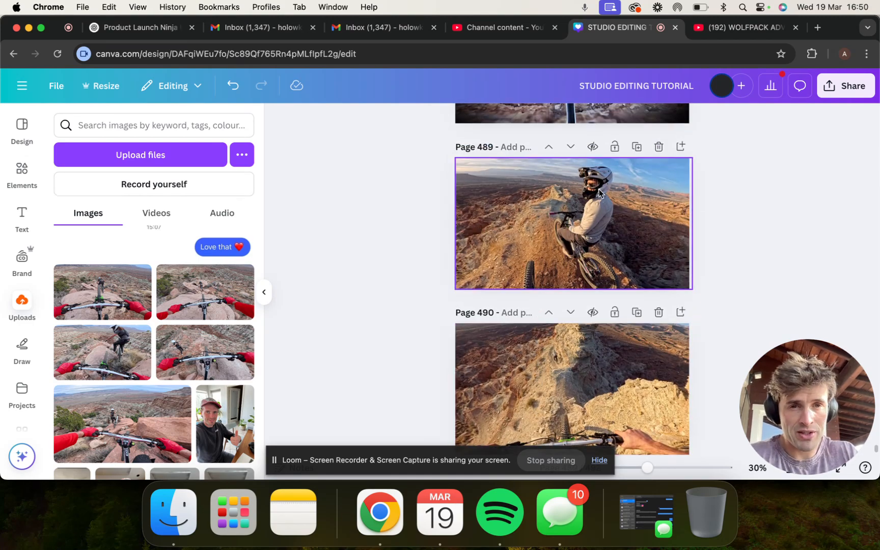
{"action": "scroll", "coordinate": [503, 261], "scroll_direction": "down", "scroll_amount": 7}
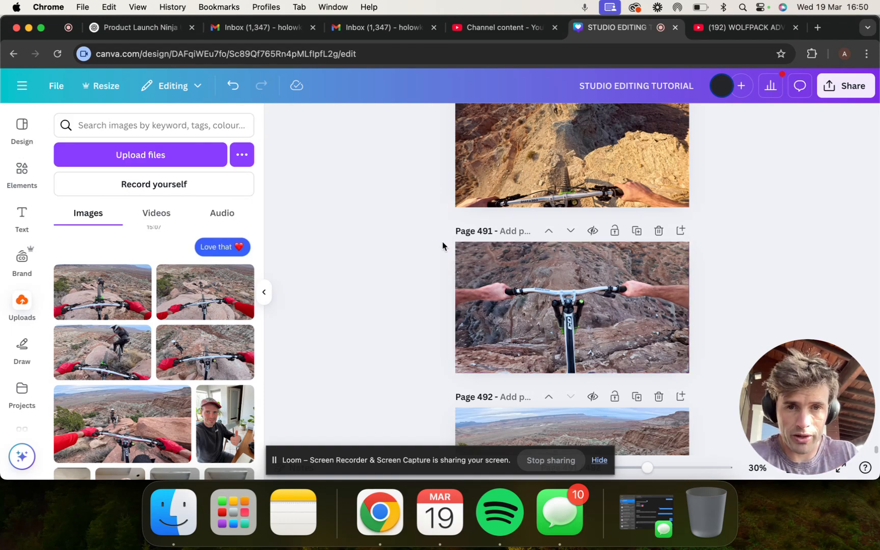
{"action": "scroll", "coordinate": [449, 246], "scroll_direction": "down", "scroll_amount": 2}
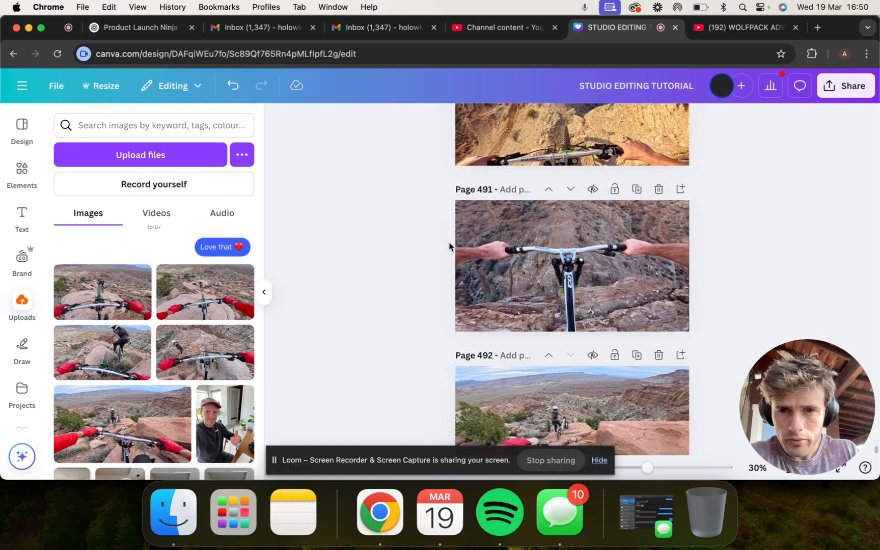
{"action": "scroll", "coordinate": [440, 295], "scroll_direction": "down", "scroll_amount": 4}
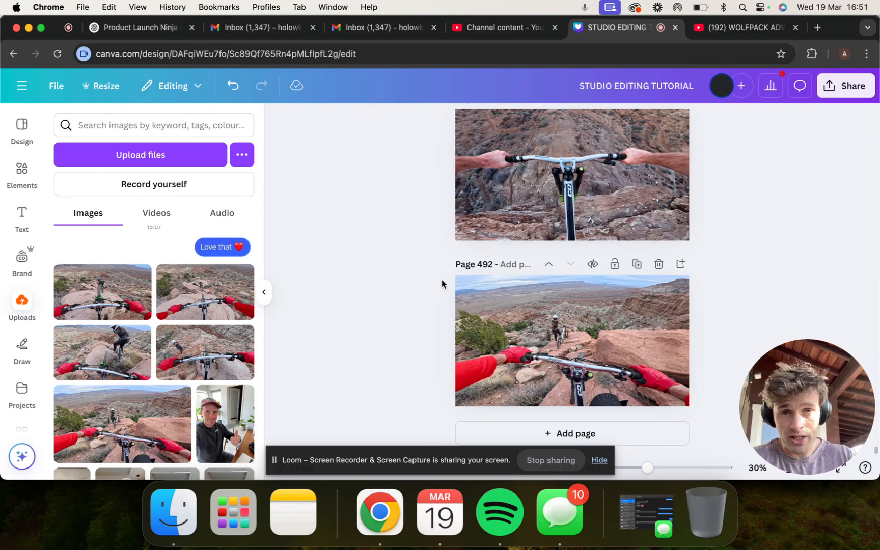
{"action": "scroll", "coordinate": [396, 260], "scroll_direction": "up", "scroll_amount": 10}
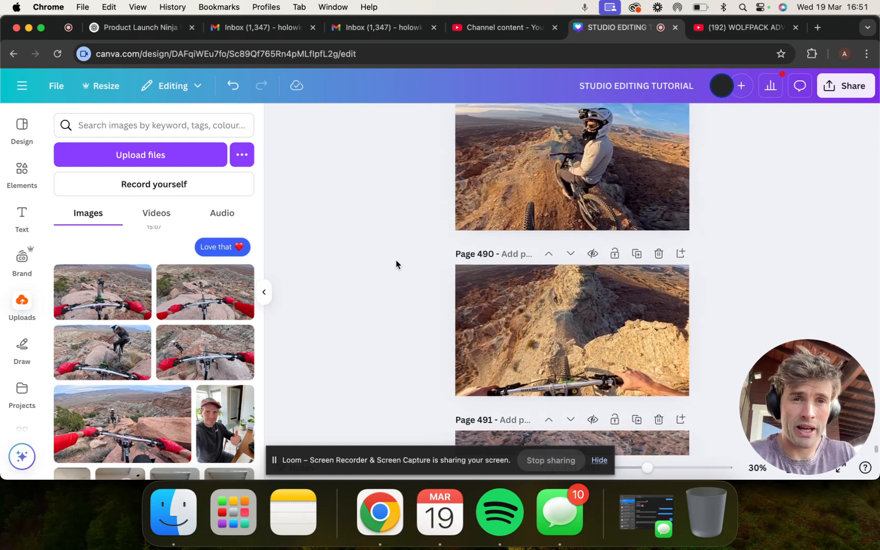
{"action": "left_click", "coordinate": [526, 243]}
{"action": "scroll", "coordinate": [525, 243], "scroll_direction": "down", "scroll_amount": 2}
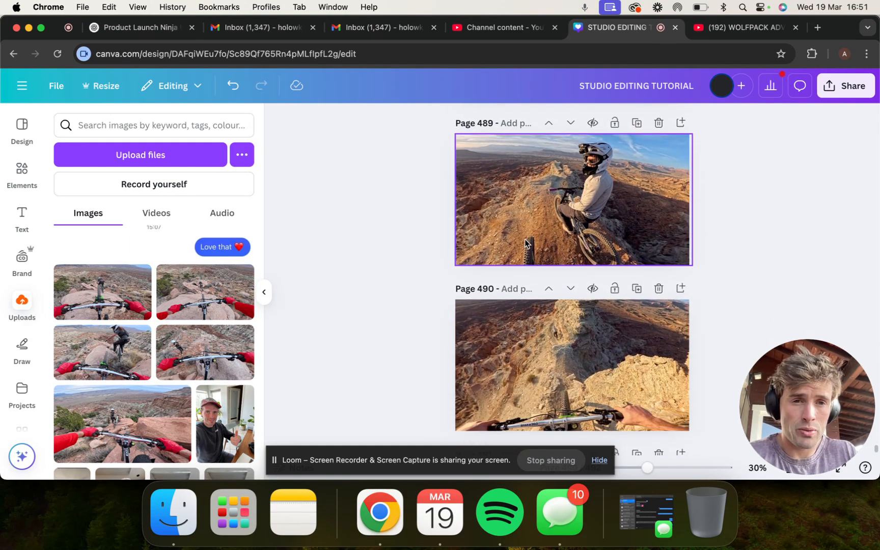
{"action": "scroll", "coordinate": [525, 243], "scroll_direction": "up", "scroll_amount": 1}
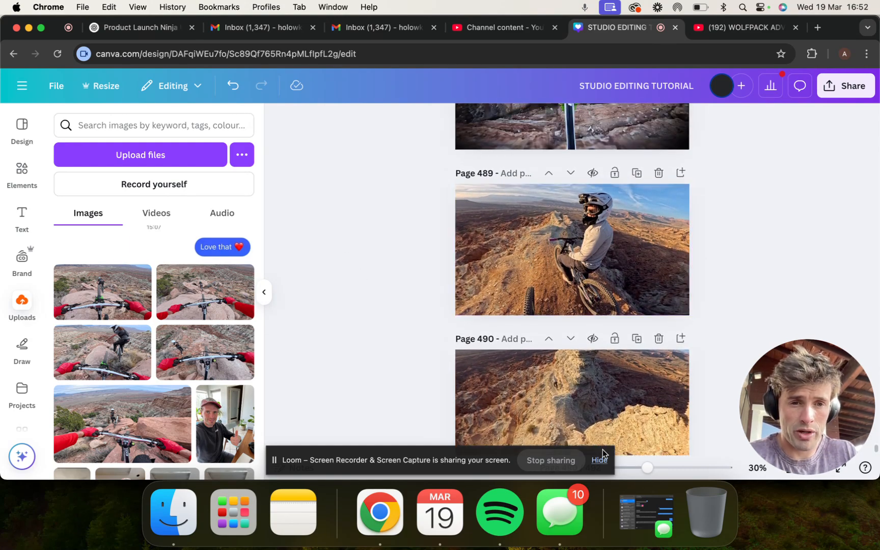
{"action": "left_click", "coordinate": [663, 468]}
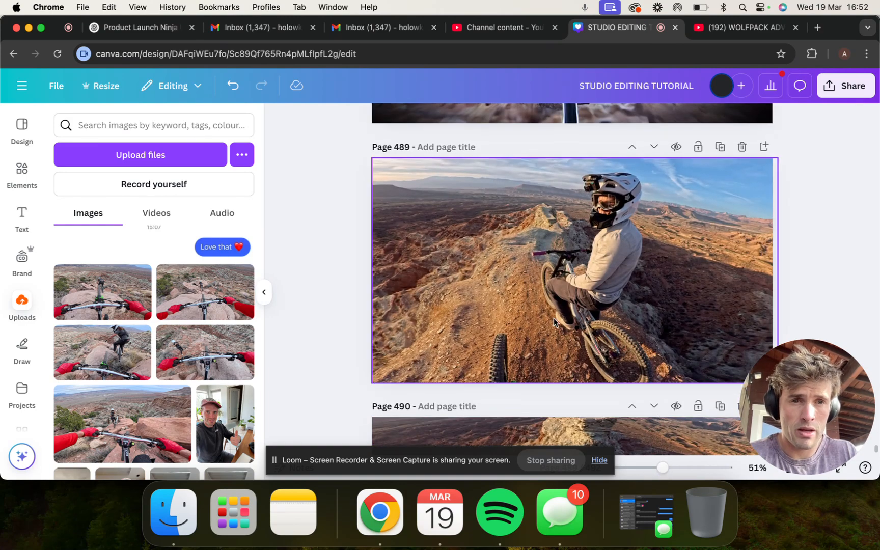
Step: Select the foreground rider and bike in the page 489 image and set the foreground brightness to 22
{"action": "left_click", "coordinate": [555, 322]}
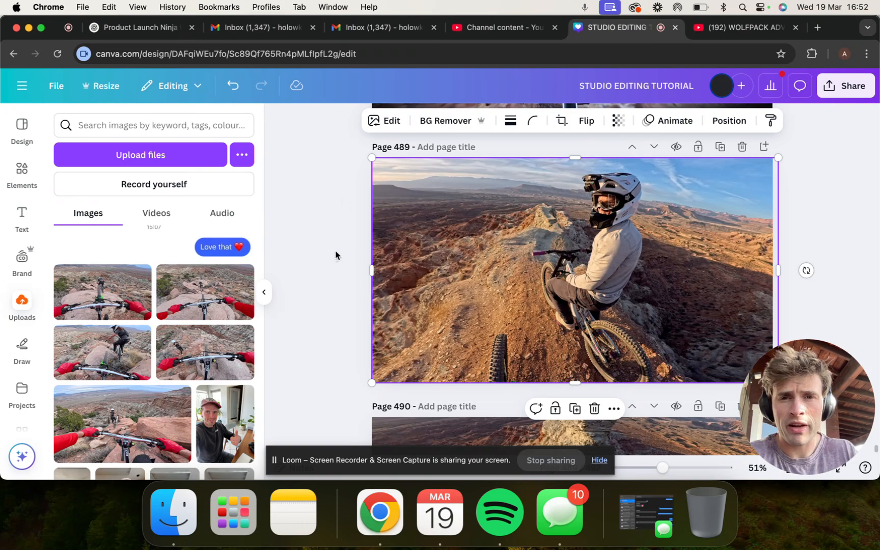
{"action": "left_click", "coordinate": [389, 125]}
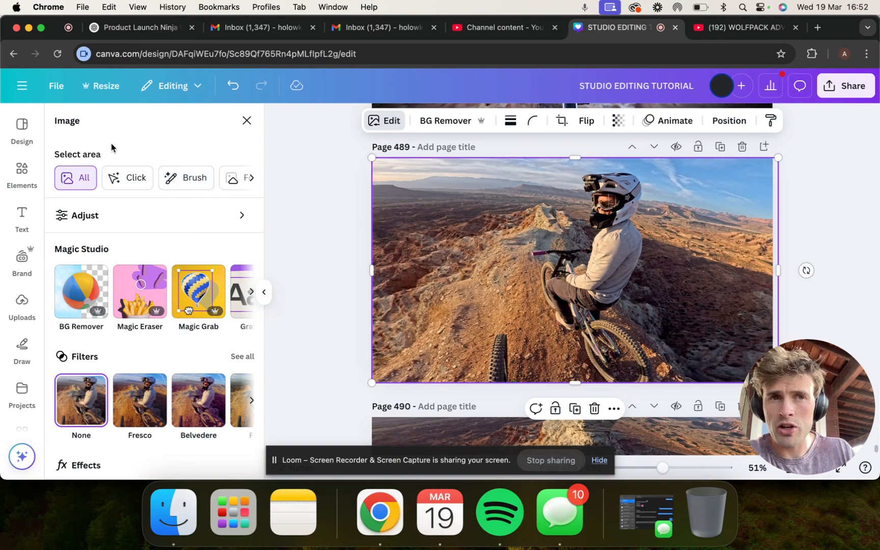
{"action": "scroll", "coordinate": [201, 181], "scroll_direction": "right", "scroll_amount": 3}
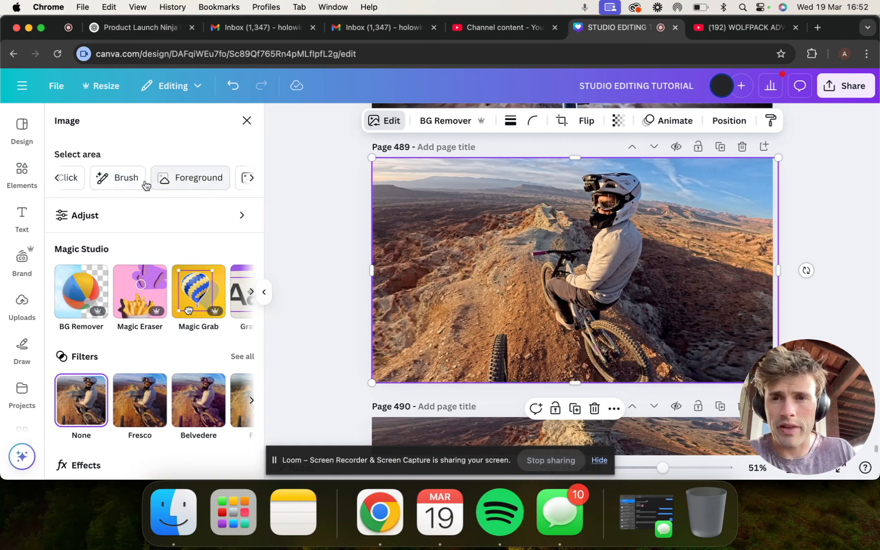
{"action": "left_click", "coordinate": [199, 180]}
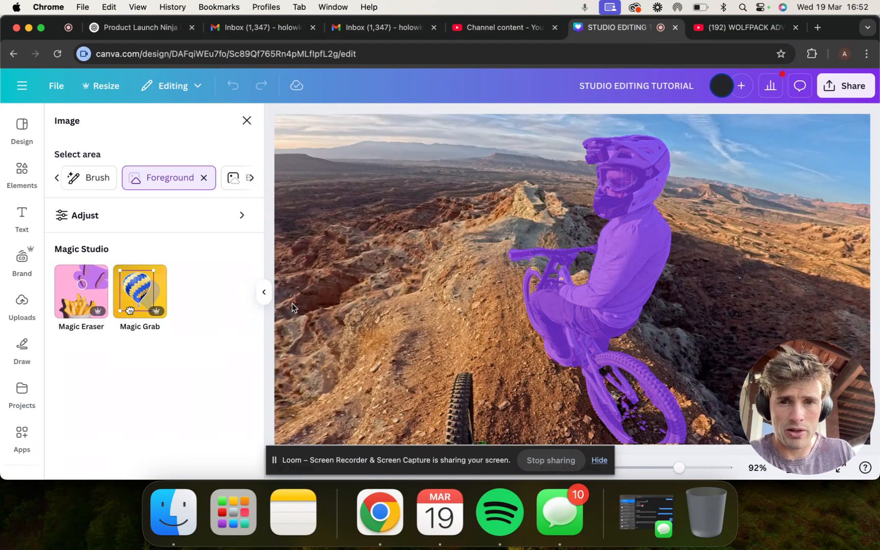
{"action": "left_click", "coordinate": [169, 218]}
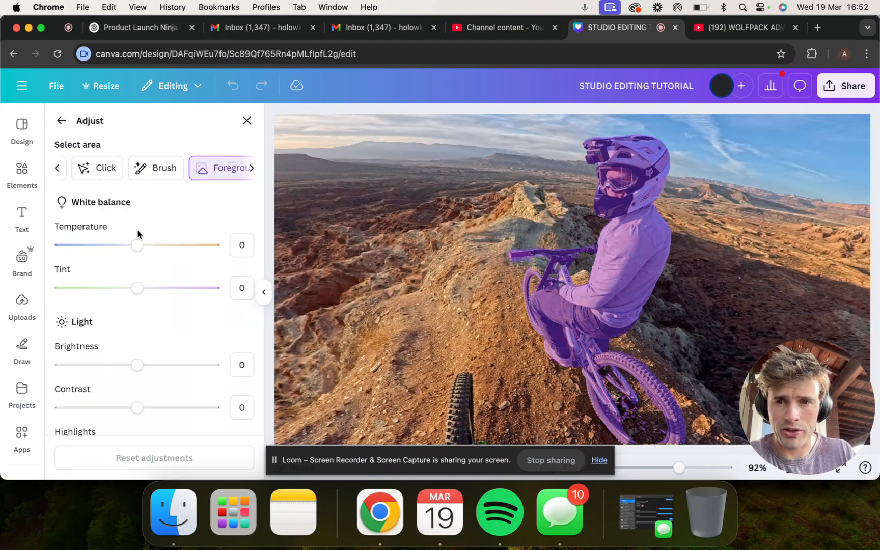
{"action": "scroll", "coordinate": [128, 278], "scroll_direction": "down", "scroll_amount": 1}
{"action": "mouse_move", "coordinate": [139, 346]}
{"action": "left_mouse_down"}
{"action": "mouse_move", "coordinate": [124, 346]}
{"action": "mouse_move", "coordinate": [165, 347]}
{"action": "mouse_move", "coordinate": [118, 348]}
{"action": "mouse_move", "coordinate": [152, 349]}
{"action": "left_mouse_up"}
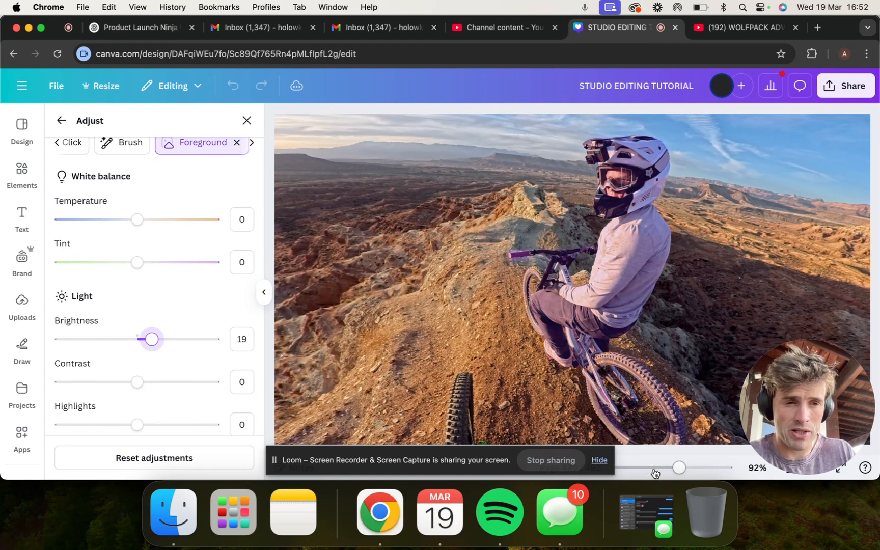
{"action": "left_click_drag", "start_coordinate": [679, 469], "coordinate": [652, 468]}
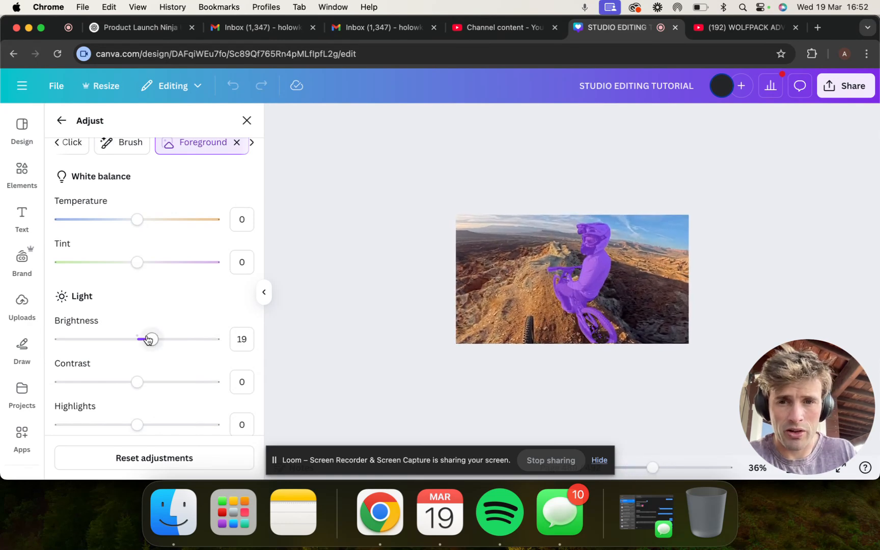
{"action": "left_click_drag", "start_coordinate": [148, 340], "coordinate": [155, 338]}
Step: Try adjusting the brightness of the background area in the page 489 image
{"action": "scroll", "coordinate": [234, 220], "scroll_direction": "up", "scroll_amount": 1}
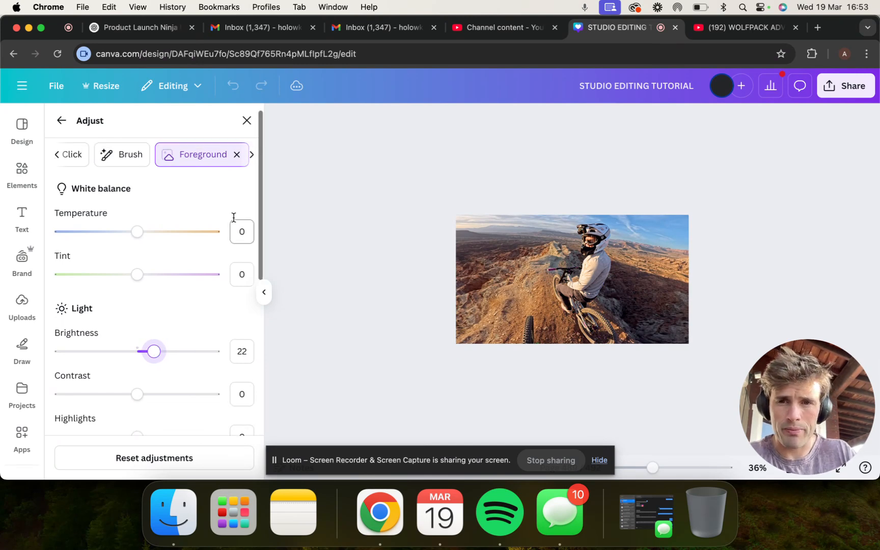
{"action": "mouse_move", "coordinate": [222, 168]}
{"action": "scroll", "coordinate": [222, 168], "scroll_direction": "right", "scroll_amount": 2}
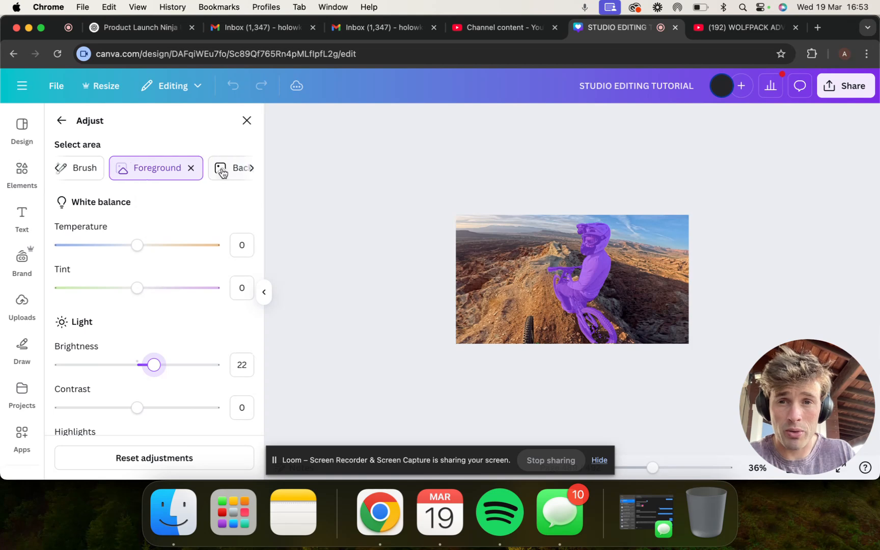
{"action": "left_click", "coordinate": [222, 168]}
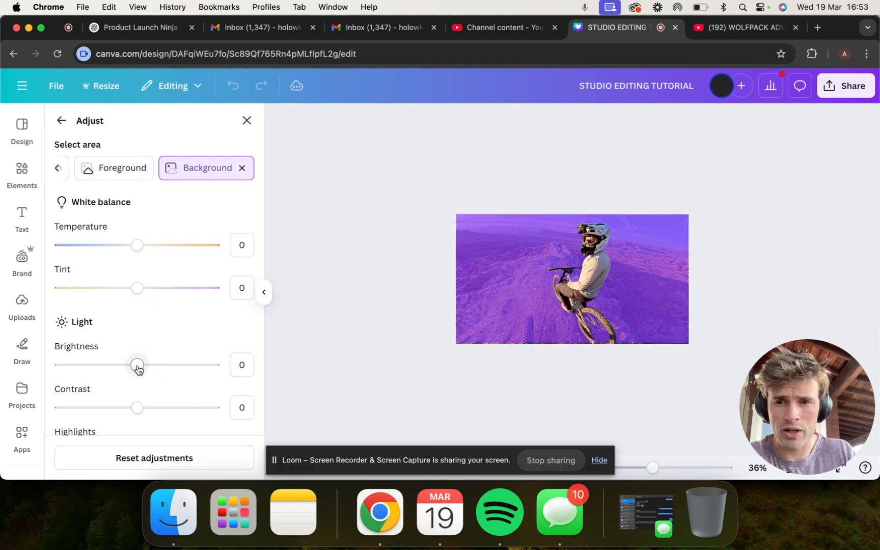
{"action": "mouse_move", "coordinate": [137, 365]}
{"action": "left_mouse_down"}
{"action": "mouse_move", "coordinate": [113, 366]}
{"action": "mouse_move", "coordinate": [165, 364]}
{"action": "mouse_move", "coordinate": [137, 367]}
{"action": "left_mouse_up"}
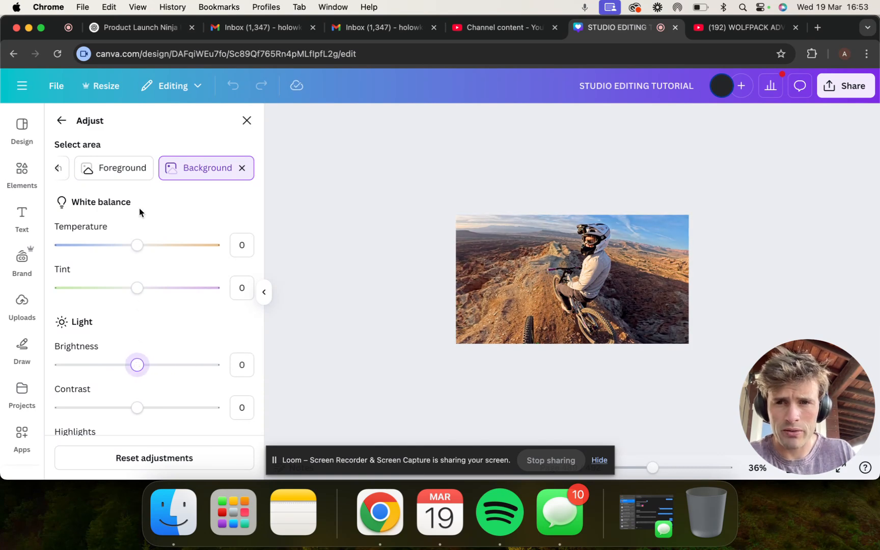
Step: Clear the area selection on the page 489 image, increase the saturation of its blue tones, and close the adjustments
{"action": "left_click", "coordinate": [242, 169]}
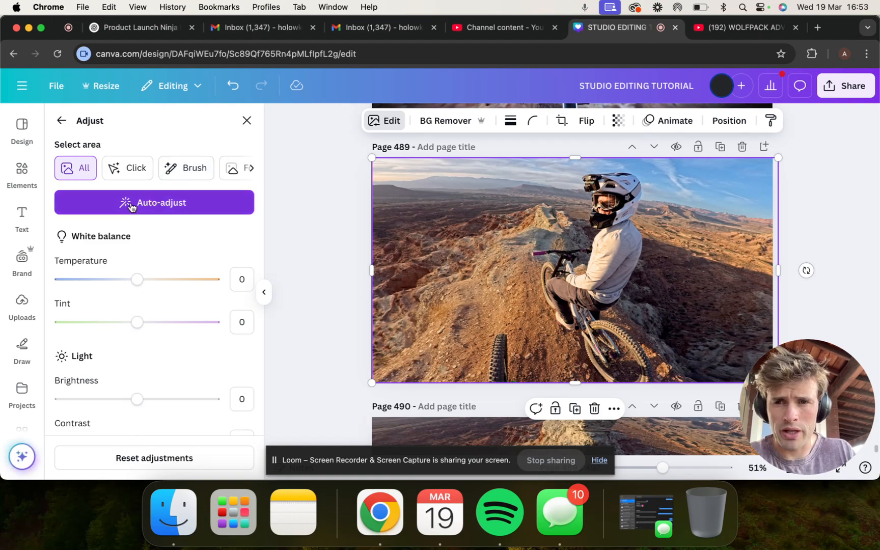
{"action": "scroll", "coordinate": [143, 247], "scroll_direction": "down", "scroll_amount": 5}
{"action": "scroll", "coordinate": [143, 247], "scroll_direction": "down", "scroll_amount": 5}
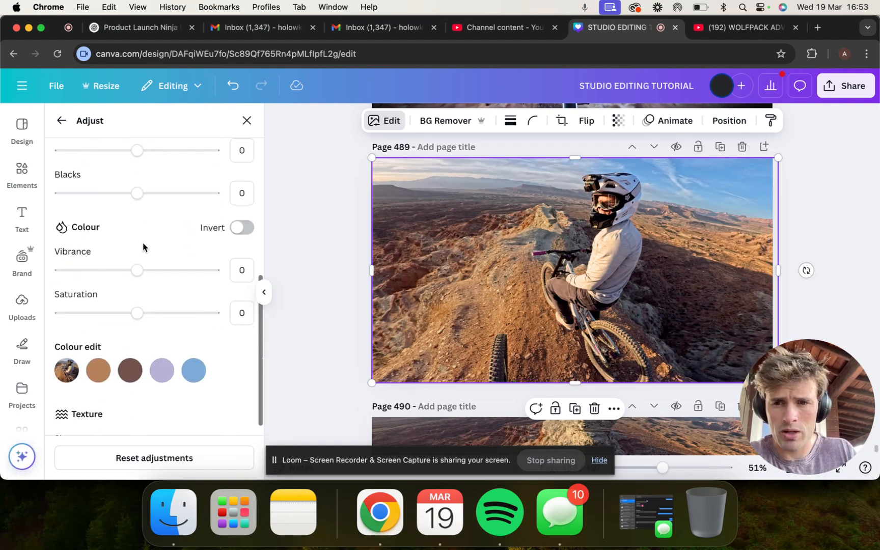
{"action": "left_click", "coordinate": [194, 324]}
{"action": "scroll", "coordinate": [160, 334], "scroll_direction": "down", "scroll_amount": 2}
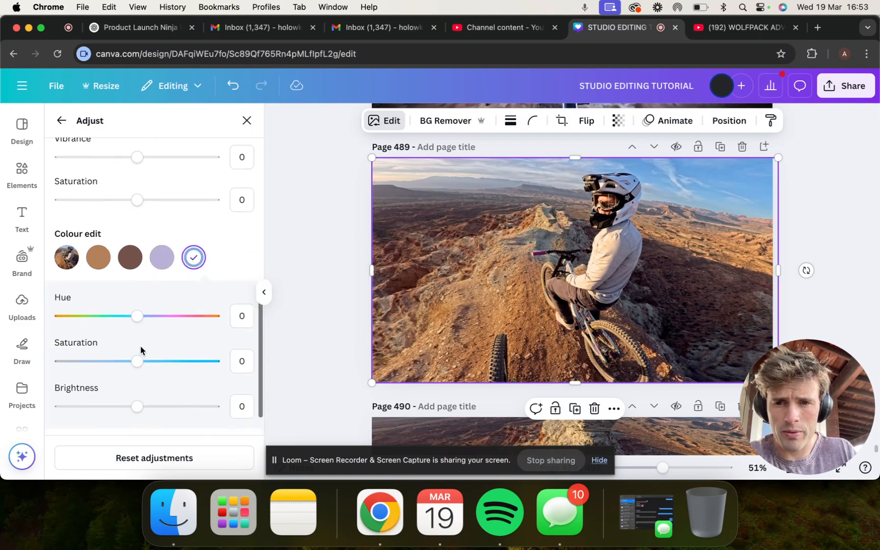
{"action": "left_click_drag", "start_coordinate": [136, 361], "coordinate": [165, 362]}
{"action": "left_click", "coordinate": [314, 266]}
{"action": "left_click", "coordinate": [314, 262]}
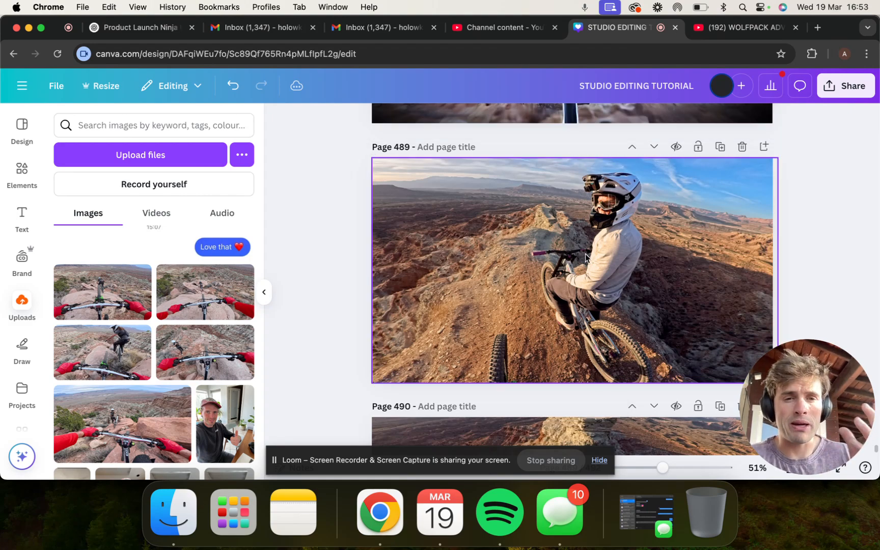
Step: Select the foreground hands and handlebar in the page 490 image and set the foreground brightness to 29
{"action": "scroll", "coordinate": [491, 234], "scroll_direction": "down", "scroll_amount": 6}
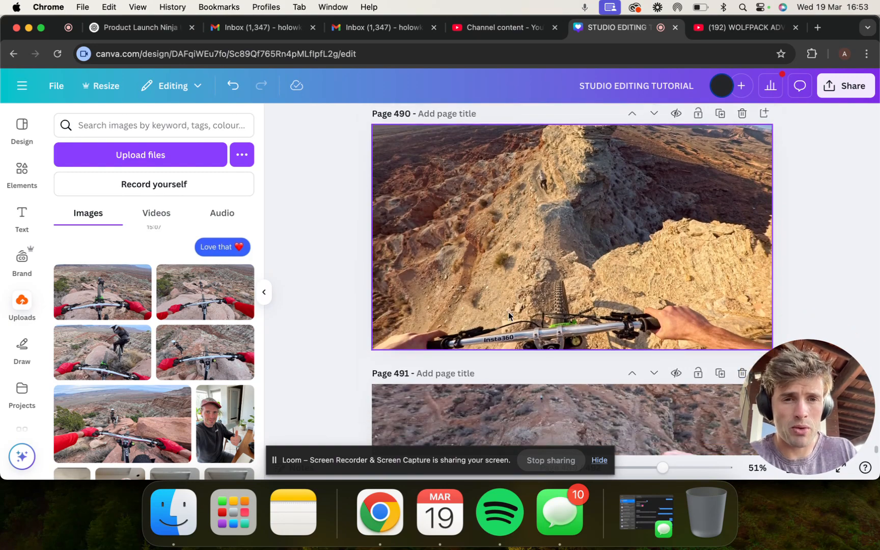
{"action": "left_click", "coordinate": [551, 307]}
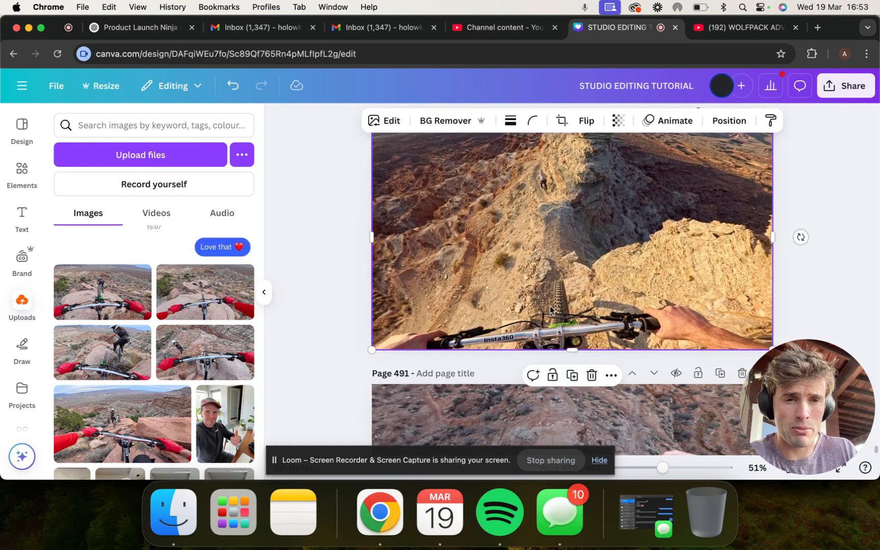
{"action": "left_click", "coordinate": [385, 120]}
{"action": "scroll", "coordinate": [153, 178], "scroll_direction": "right", "scroll_amount": 2}
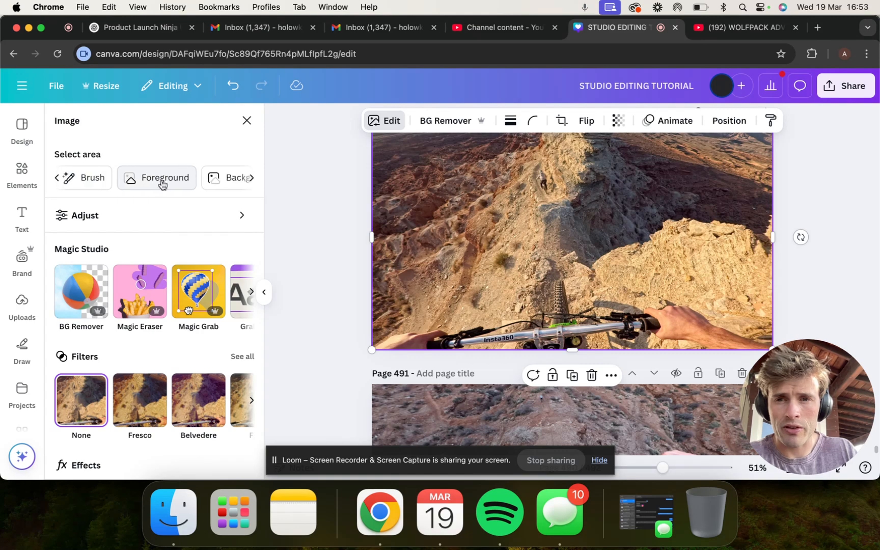
{"action": "left_click", "coordinate": [188, 175]}
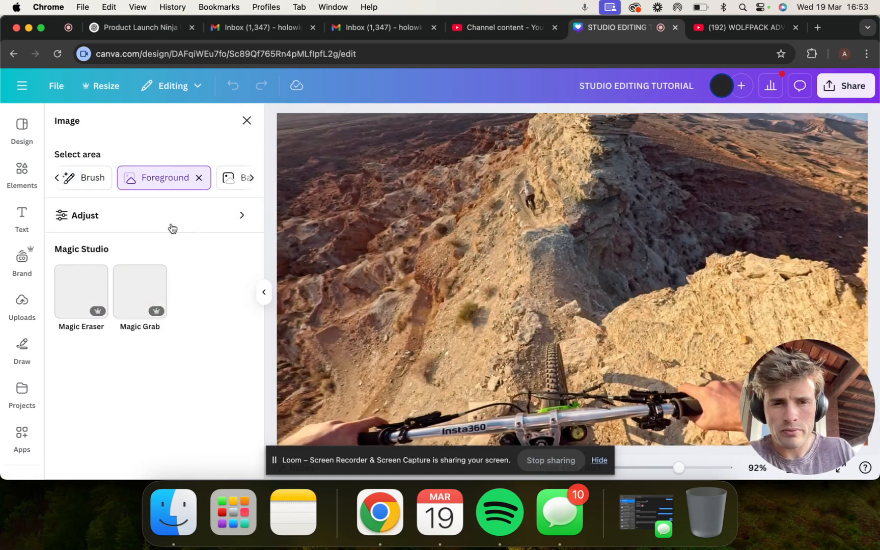
{"action": "left_click", "coordinate": [95, 219]}
{"action": "scroll", "coordinate": [163, 321], "scroll_direction": "down", "scroll_amount": 1}
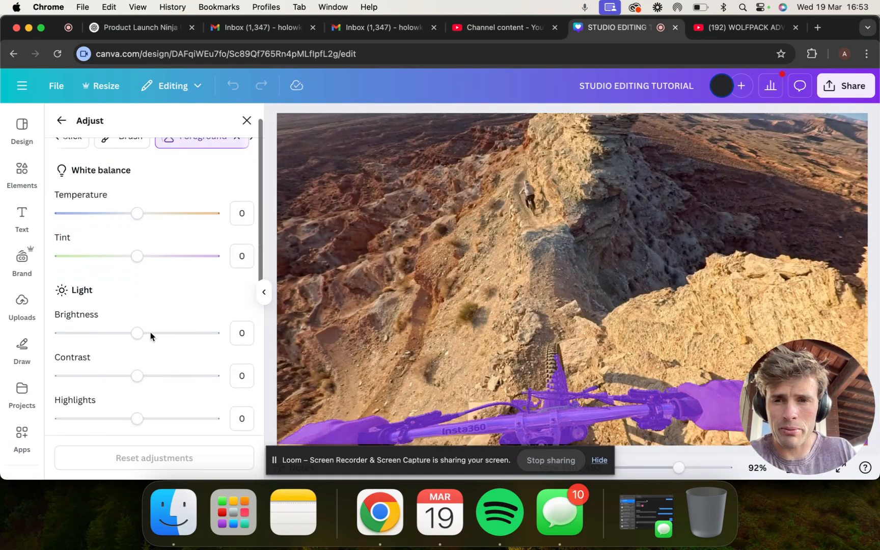
{"action": "left_click_drag", "start_coordinate": [137, 333], "coordinate": [164, 340]}
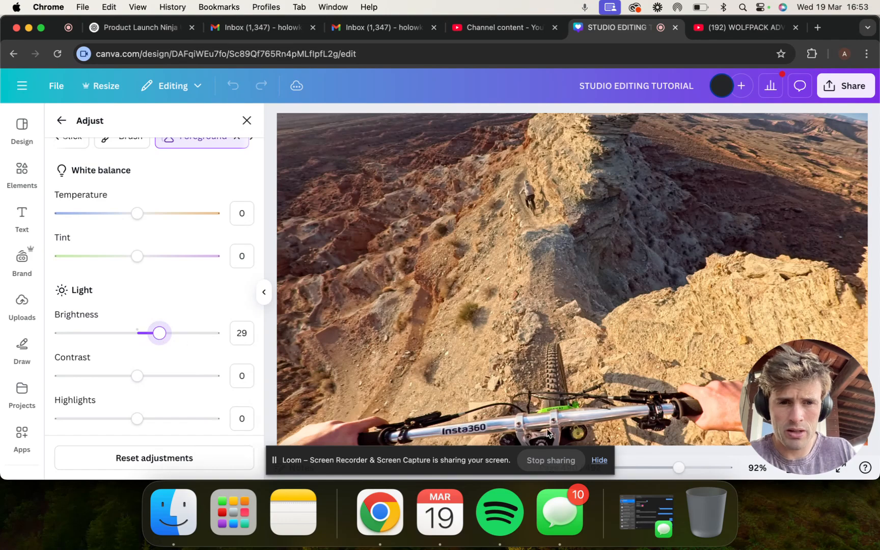
Step: Fine-tune the page 490 image's foreground brightness to 30 while viewing it small, and finish editing the image
{"action": "left_click", "coordinate": [653, 467]}
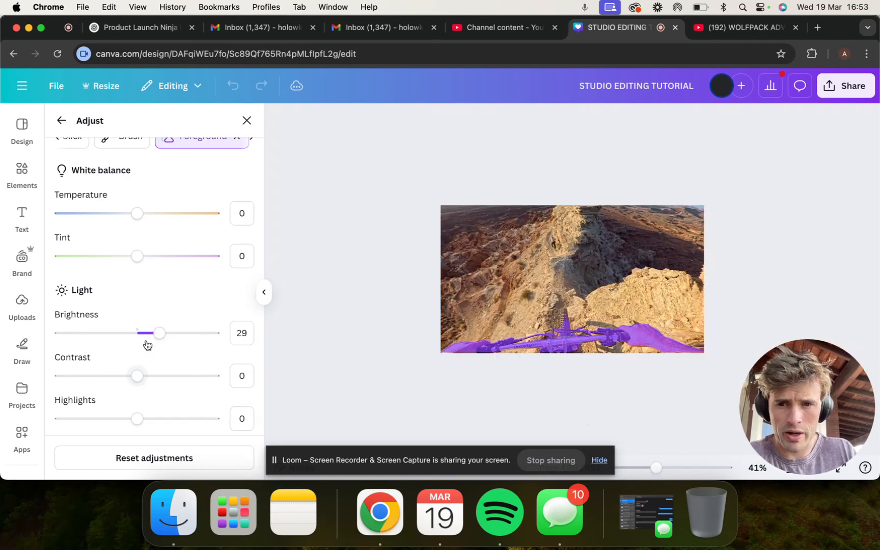
{"action": "left_click", "coordinate": [149, 334]}
{"action": "left_click_drag", "start_coordinate": [147, 335], "coordinate": [171, 332]}
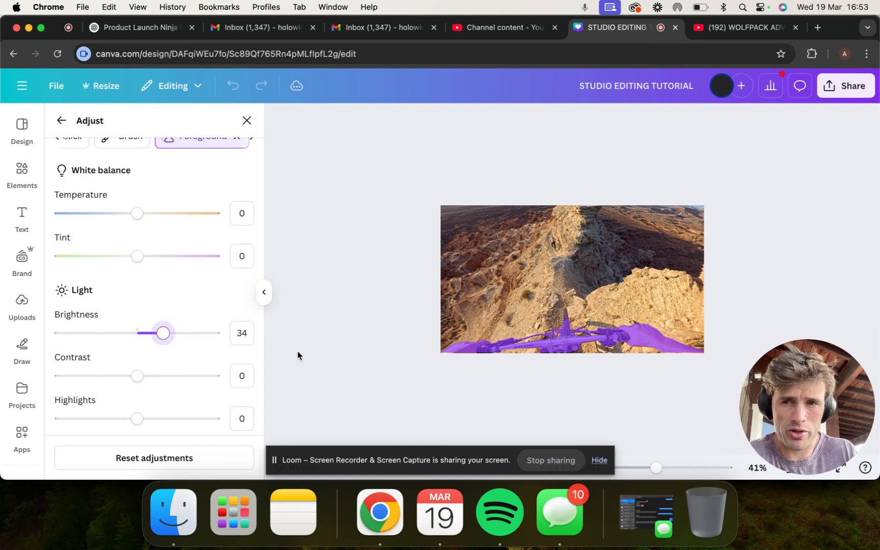
{"action": "left_click", "coordinate": [163, 332]}
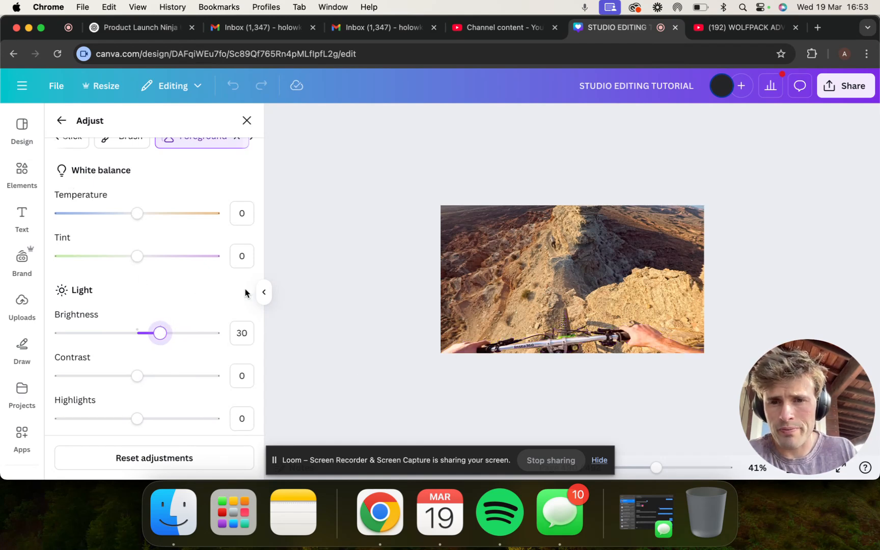
{"action": "left_click", "coordinate": [61, 120]}
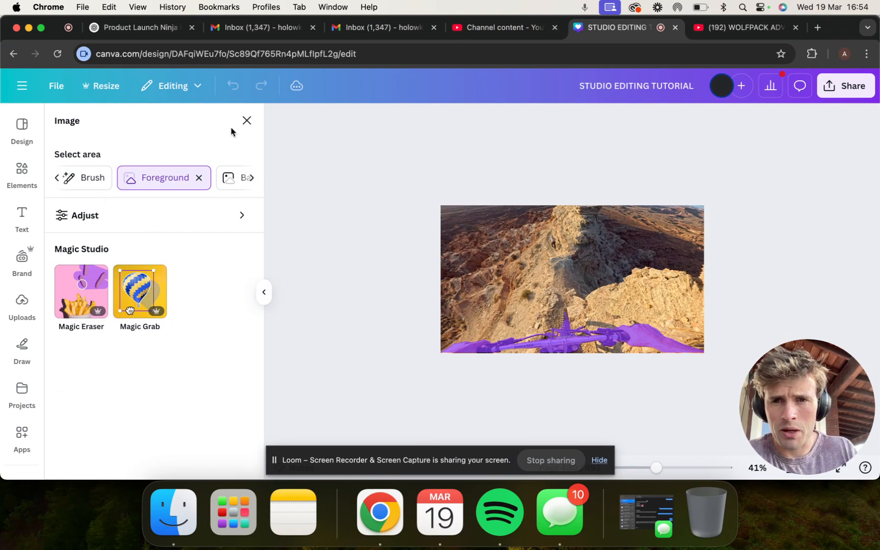
{"action": "left_click", "coordinate": [247, 120]}
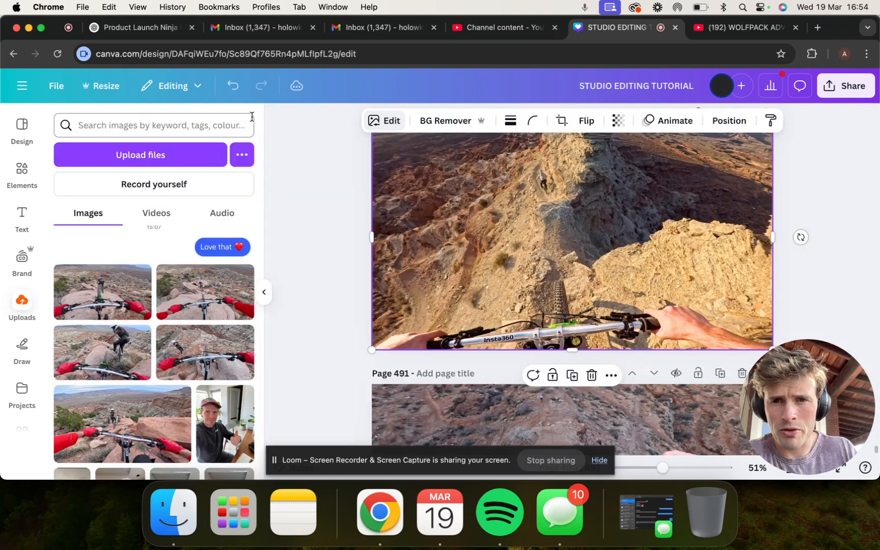
Step: Compare the images on pages 489 to 491 at 22% zoom and open the page 489 image in Magic Edit
{"action": "left_click", "coordinate": [639, 468]}
{"action": "scroll", "coordinate": [641, 422], "scroll_direction": "down", "scroll_amount": 1}
{"action": "scroll", "coordinate": [640, 422], "scroll_direction": "up", "scroll_amount": 2}
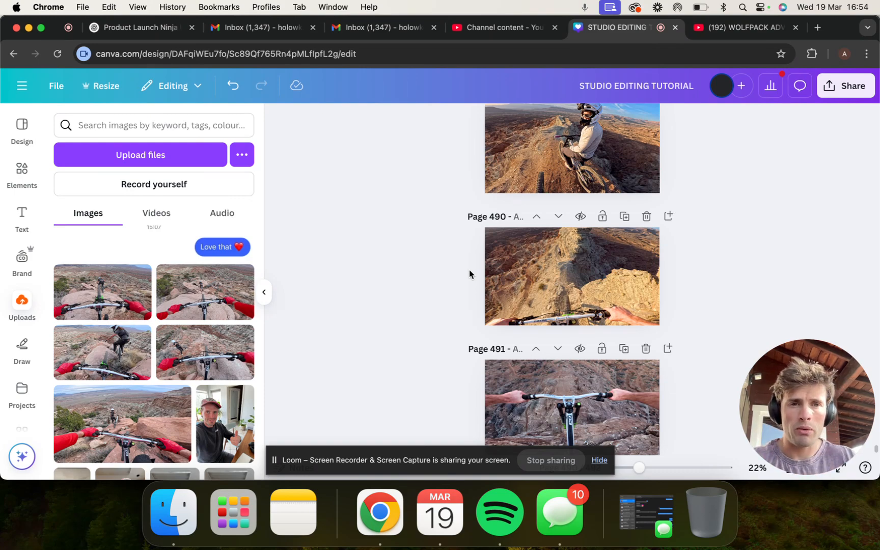
{"action": "scroll", "coordinate": [566, 262], "scroll_direction": "up", "scroll_amount": 3}
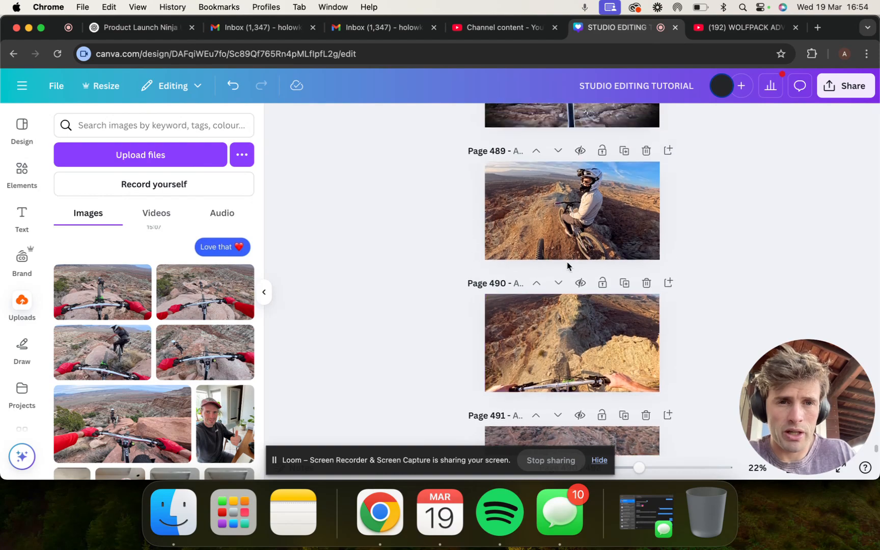
{"action": "scroll", "coordinate": [568, 265], "scroll_direction": "up", "scroll_amount": 1}
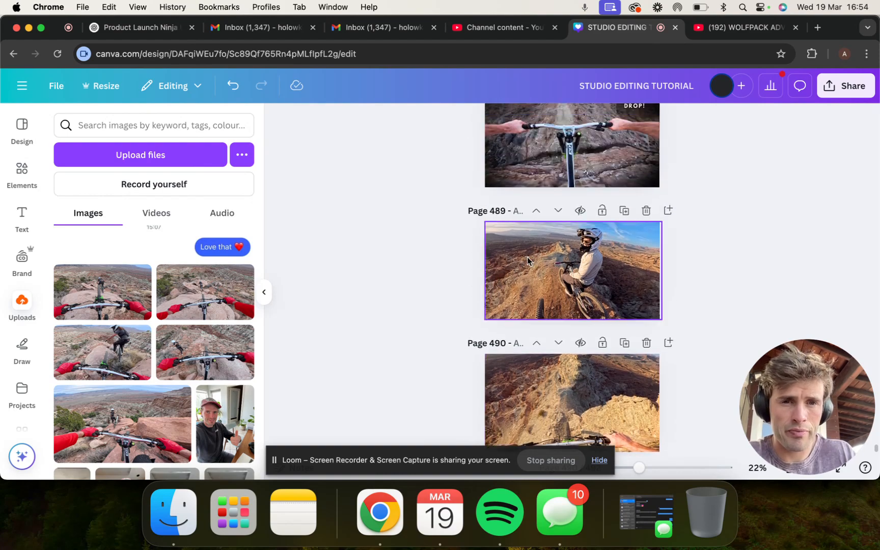
{"action": "left_click", "coordinate": [539, 247]}
{"action": "left_click", "coordinate": [391, 121]}
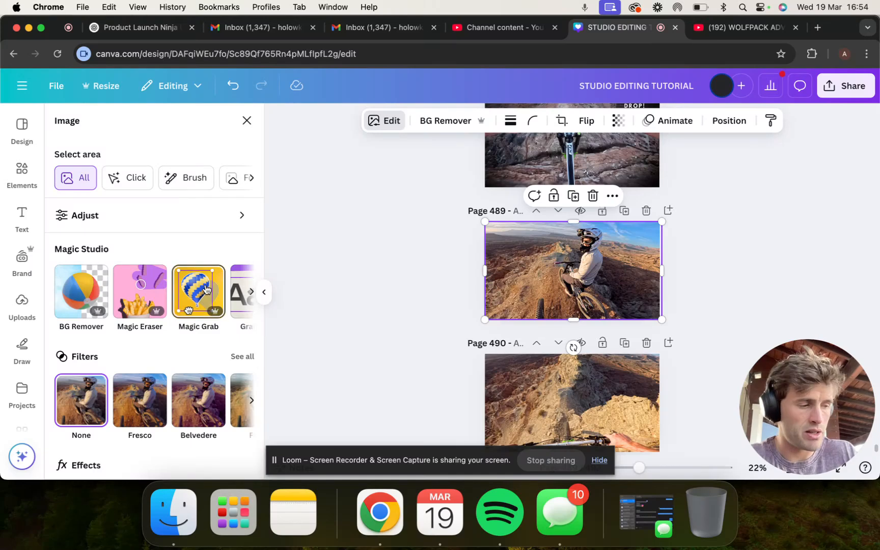
{"action": "scroll", "coordinate": [207, 289], "scroll_direction": "right", "scroll_amount": 5}
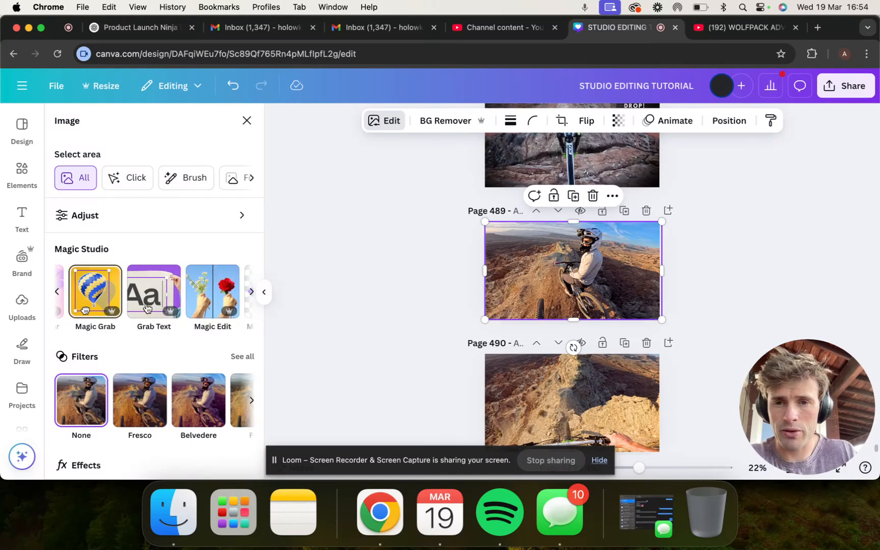
{"action": "left_click", "coordinate": [147, 307]}
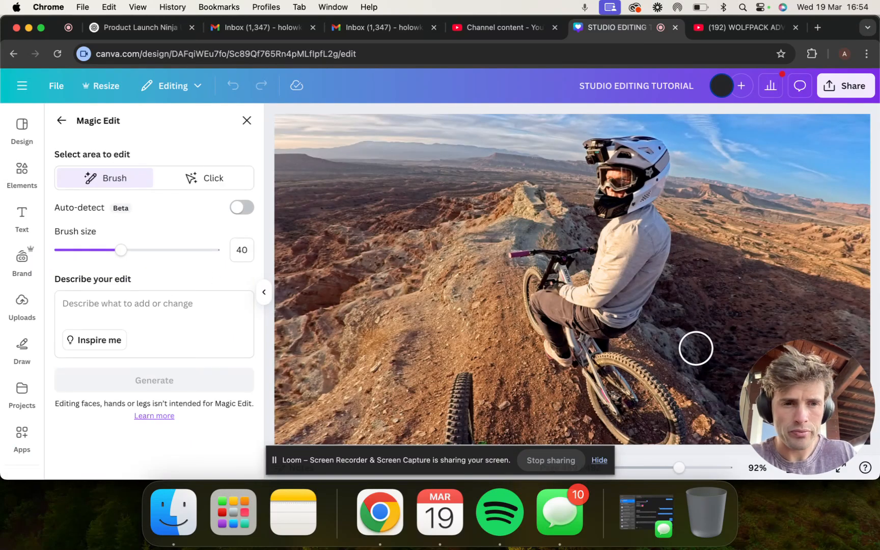
Step: Brush over the dark slope behind the rider at brush size 67 and generate Magic Edit variants for "steep drop to desert valley floor"
{"action": "left_click_drag", "start_coordinate": [812, 398], "coordinate": [78, 419]}
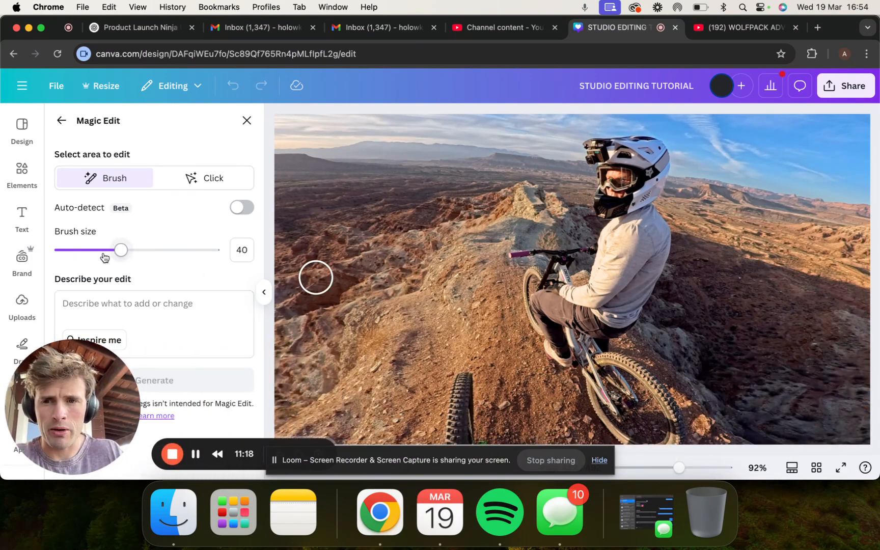
{"action": "left_click_drag", "start_coordinate": [121, 250], "coordinate": [163, 251]}
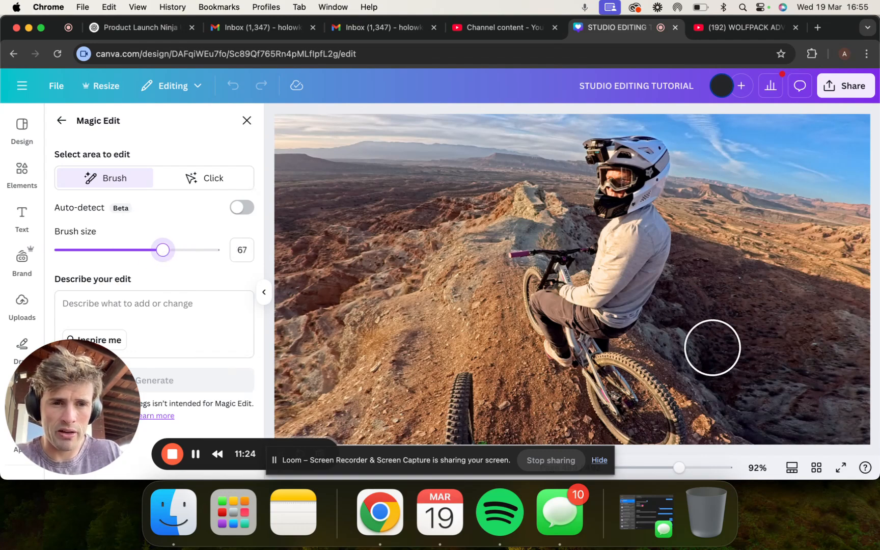
{"action": "left_click_drag", "start_coordinate": [762, 418], "coordinate": [736, 382]}
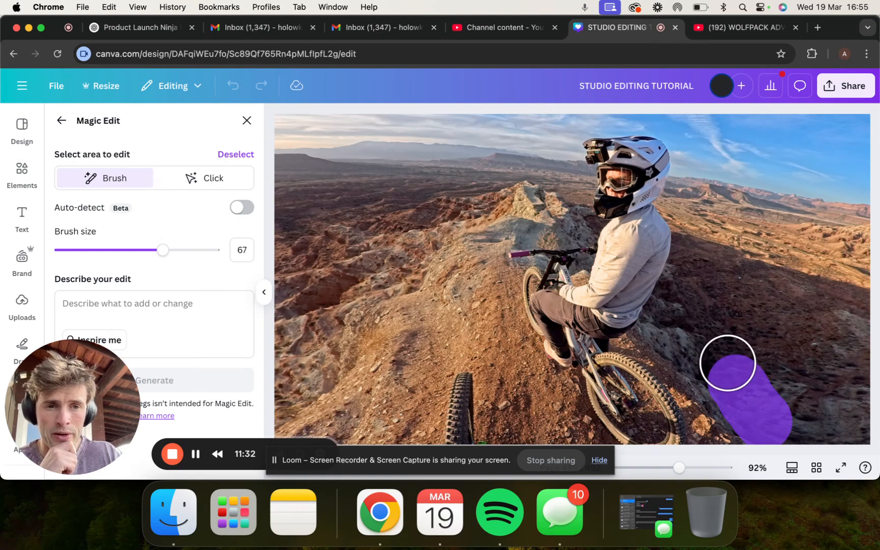
{"action": "mouse_move", "coordinate": [727, 365]}
{"action": "left_mouse_down"}
{"action": "mouse_move", "coordinate": [695, 305]}
{"action": "mouse_move", "coordinate": [693, 266]}
{"action": "mouse_move", "coordinate": [848, 305]}
{"action": "mouse_move", "coordinate": [857, 430]}
{"action": "mouse_move", "coordinate": [842, 441]}
{"action": "mouse_move", "coordinate": [795, 434]}
{"action": "mouse_move", "coordinate": [766, 345]}
{"action": "mouse_move", "coordinate": [744, 317]}
{"action": "mouse_move", "coordinate": [784, 331]}
{"action": "mouse_move", "coordinate": [816, 382]}
{"action": "mouse_move", "coordinate": [741, 330]}
{"action": "left_mouse_up"}
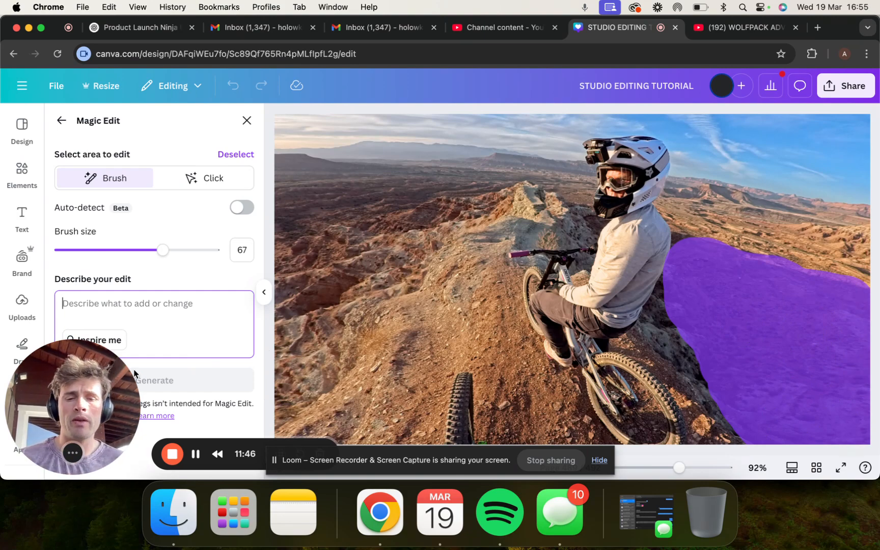
{"action": "type", "text": "steep drop to desert valley floor"}
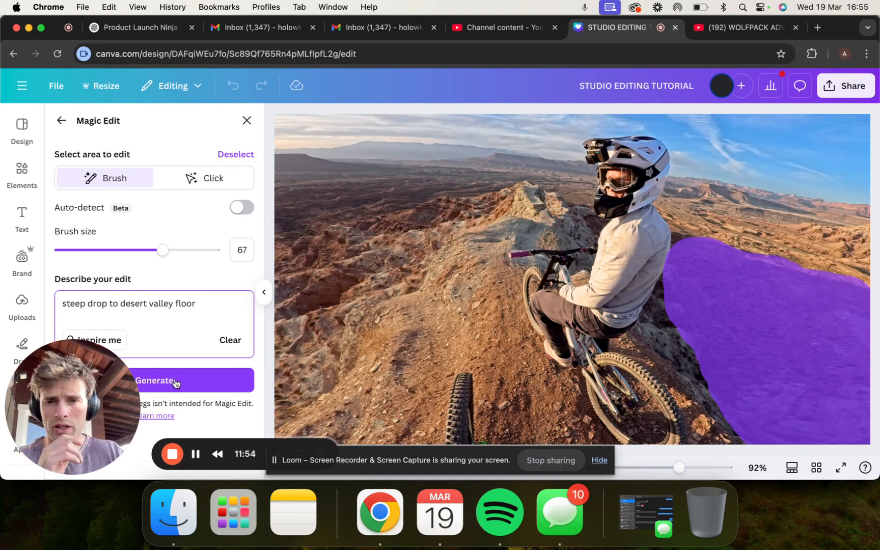
{"action": "left_click", "coordinate": [175, 382]}
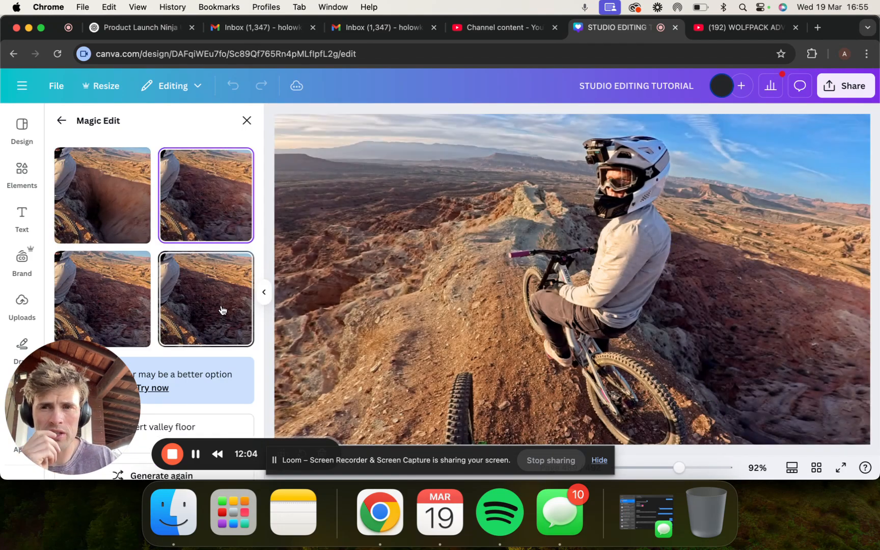
Step: Preview the four generated slope variants on the page 489 image
{"action": "left_click", "coordinate": [117, 210]}
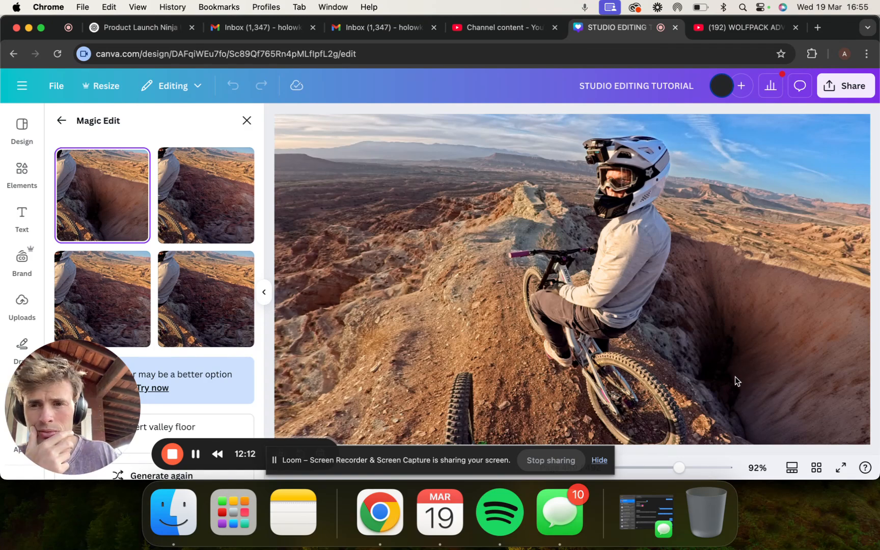
{"action": "left_click", "coordinate": [115, 307]}
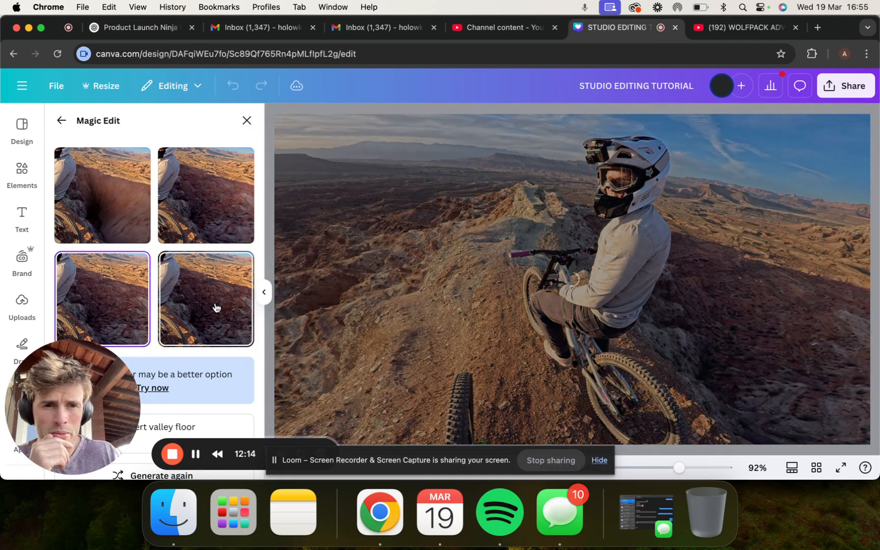
{"action": "left_click", "coordinate": [216, 306]}
{"action": "left_click", "coordinate": [218, 213]}
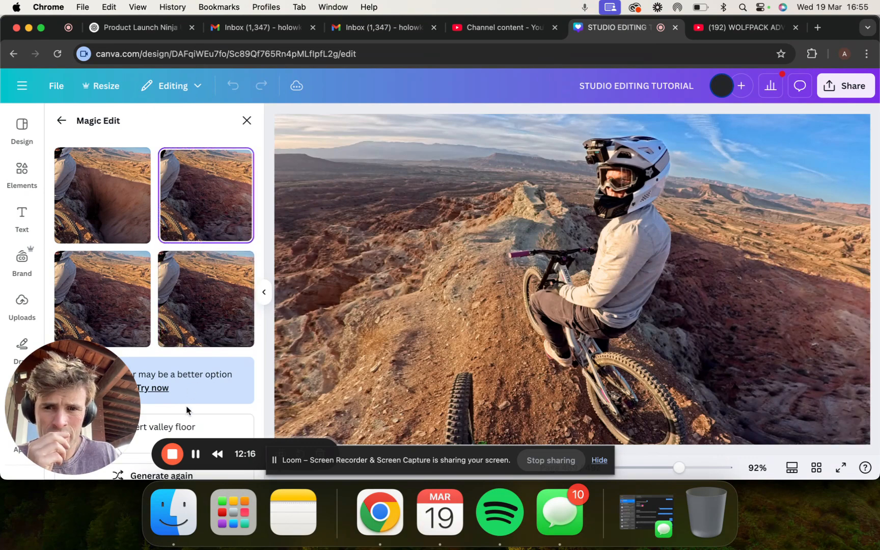
Step: Regenerate the slope variants with the same prompt, preview them, and leave Magic Edit with the fourth variant chosen
{"action": "scroll", "coordinate": [192, 427], "scroll_direction": "down", "scroll_amount": 1}
{"action": "left_click", "coordinate": [185, 429]}
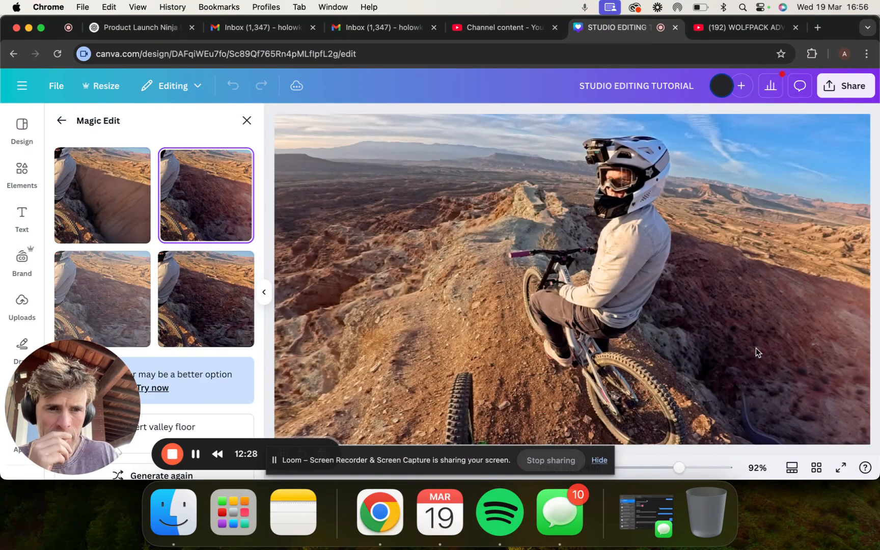
{"action": "left_click", "coordinate": [210, 327]}
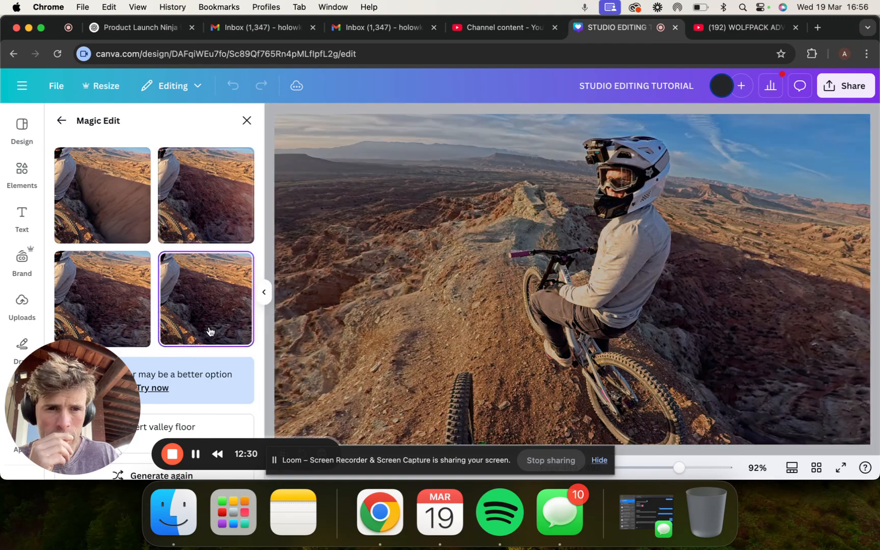
{"action": "left_click", "coordinate": [138, 313]}
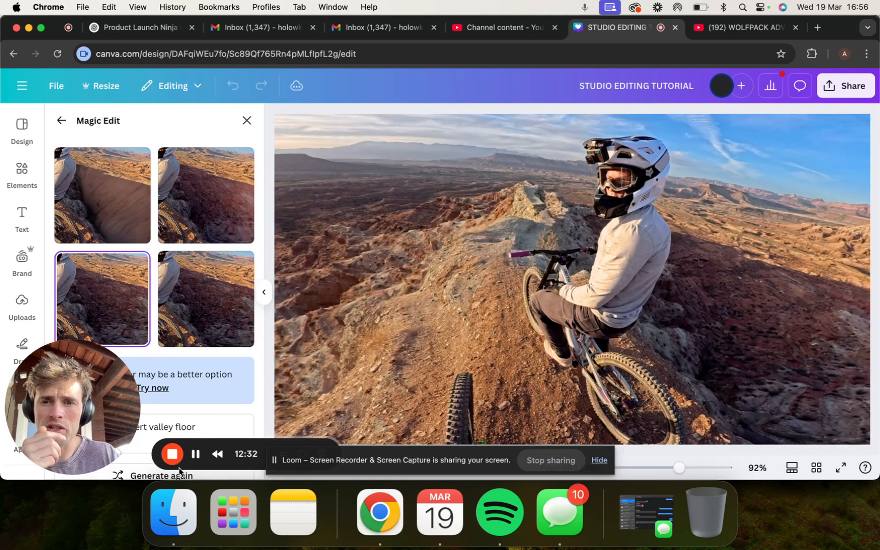
{"action": "scroll", "coordinate": [183, 361], "scroll_direction": "down", "scroll_amount": 3}
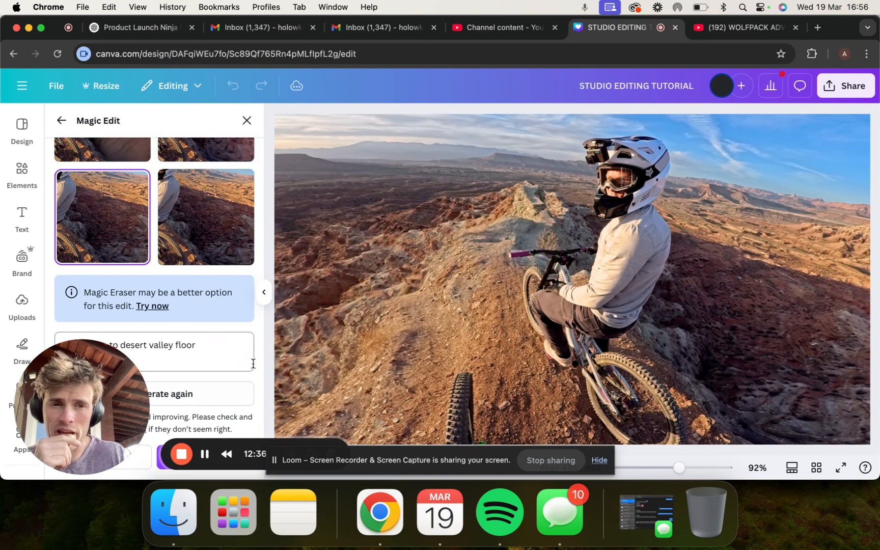
{"action": "scroll", "coordinate": [203, 331], "scroll_direction": "up", "scroll_amount": 3}
{"action": "left_click", "coordinate": [211, 255]}
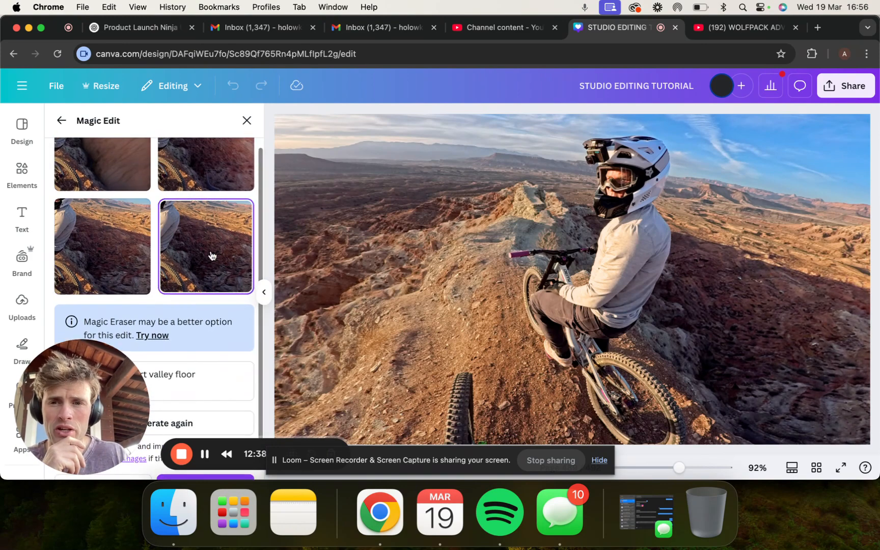
{"action": "left_click", "coordinate": [62, 121]}
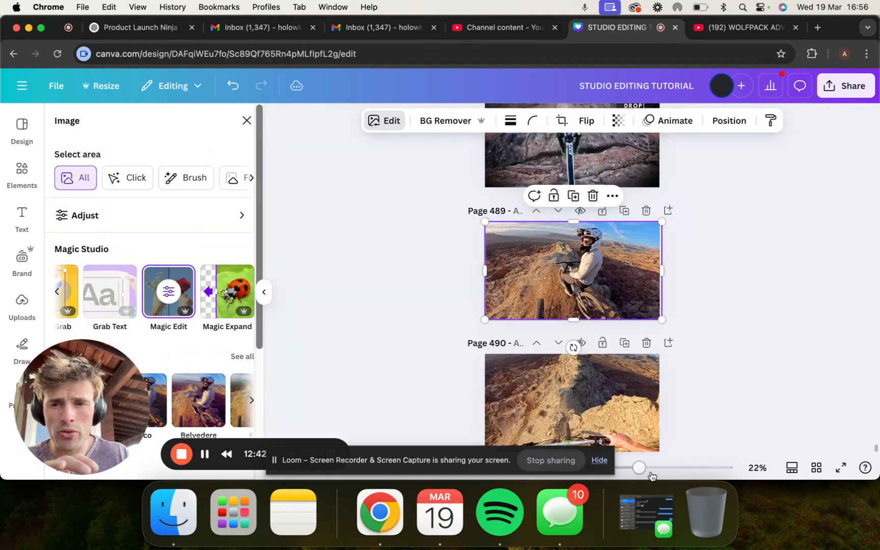
Step: Examine the most popular video thumbnails on the Wolfpack Adventures YouTube channel and return to the Canva design
{"action": "left_click", "coordinate": [729, 32]}
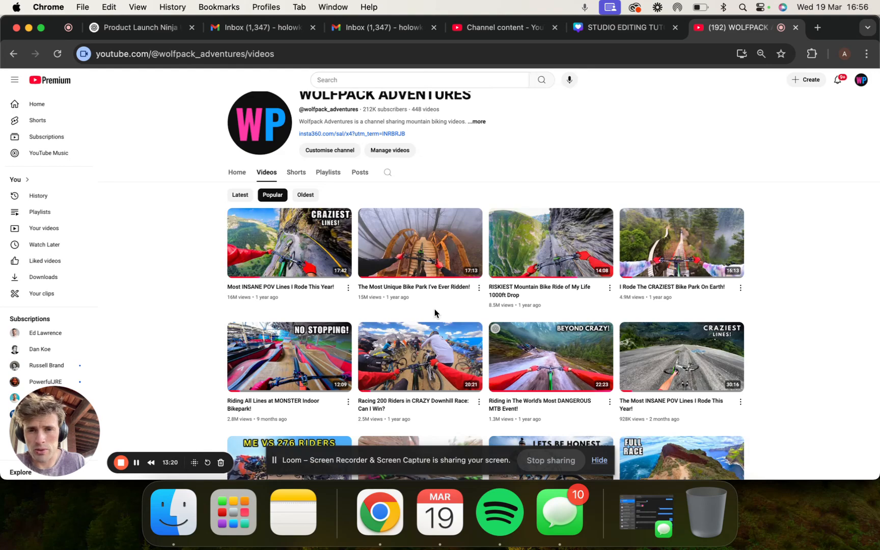
{"action": "scroll", "coordinate": [218, 305], "scroll_direction": "down", "scroll_amount": 5}
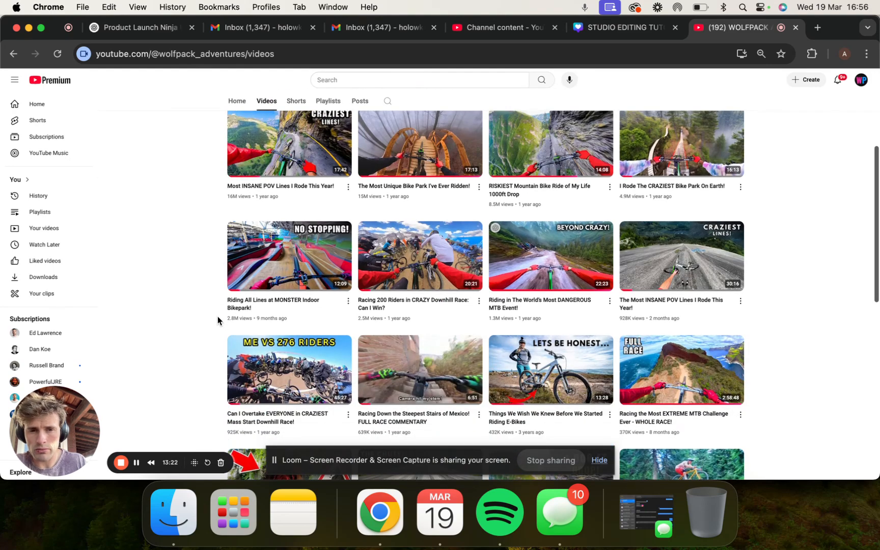
{"action": "scroll", "coordinate": [143, 292], "scroll_direction": "up", "scroll_amount": 10}
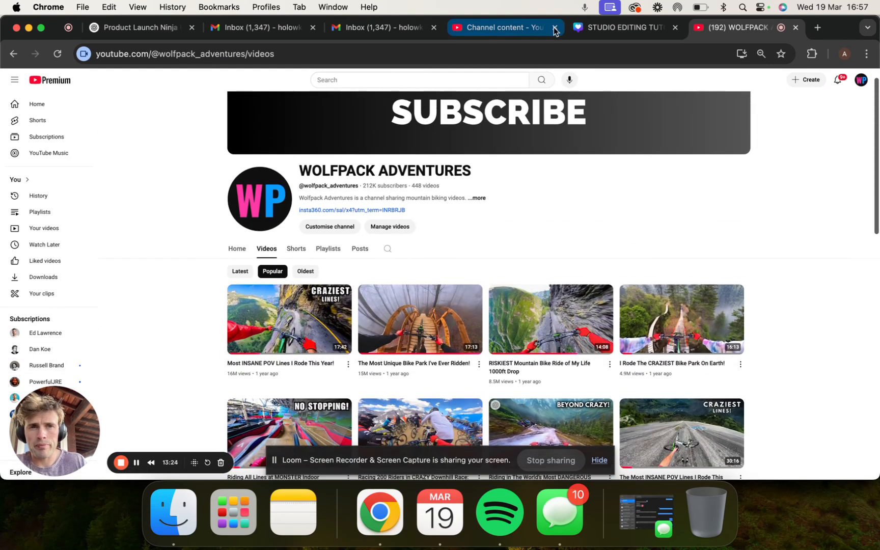
{"action": "left_click", "coordinate": [598, 30]}
{"action": "left_click", "coordinate": [728, 222]}
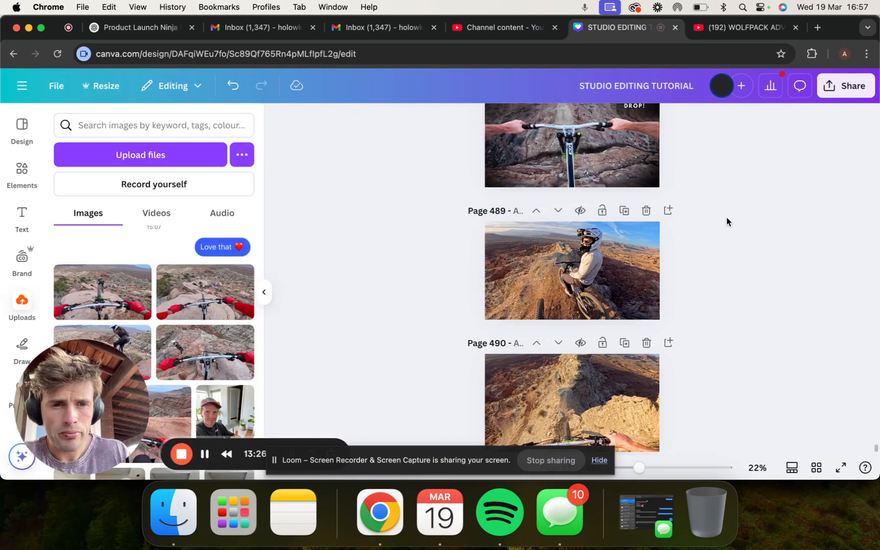
Step: Review the images on pages 488 to 492 and enlarge the view to 43% to examine the "CRAZIEST DROP!" thumbnail on page 488
{"action": "scroll", "coordinate": [741, 276], "scroll_direction": "down", "scroll_amount": 5}
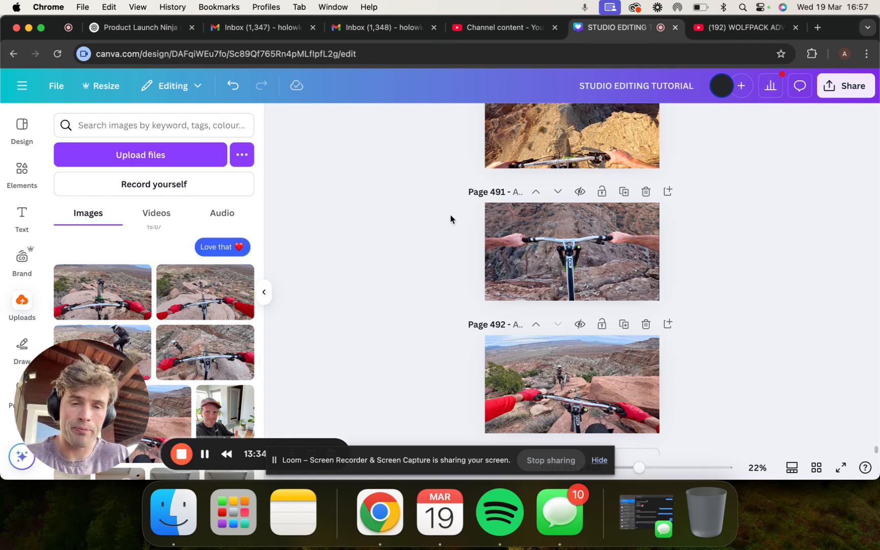
{"action": "left_click_drag", "start_coordinate": [434, 175], "coordinate": [729, 324]}
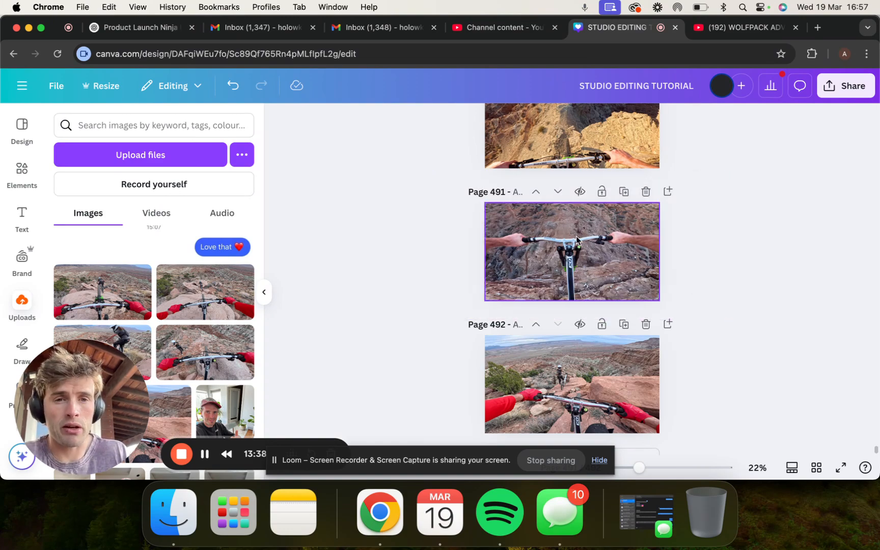
{"action": "scroll", "coordinate": [612, 253], "scroll_direction": "up", "scroll_amount": 2}
{"action": "scroll", "coordinate": [645, 250], "scroll_direction": "up", "scroll_amount": 10}
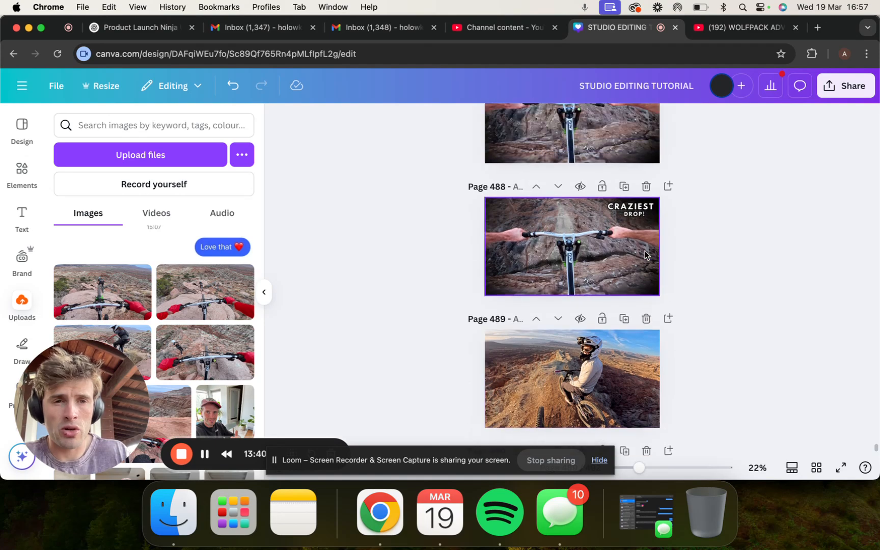
{"action": "left_click", "coordinate": [657, 468]}
{"action": "scroll", "coordinate": [641, 287], "scroll_direction": "up", "scroll_amount": 2}
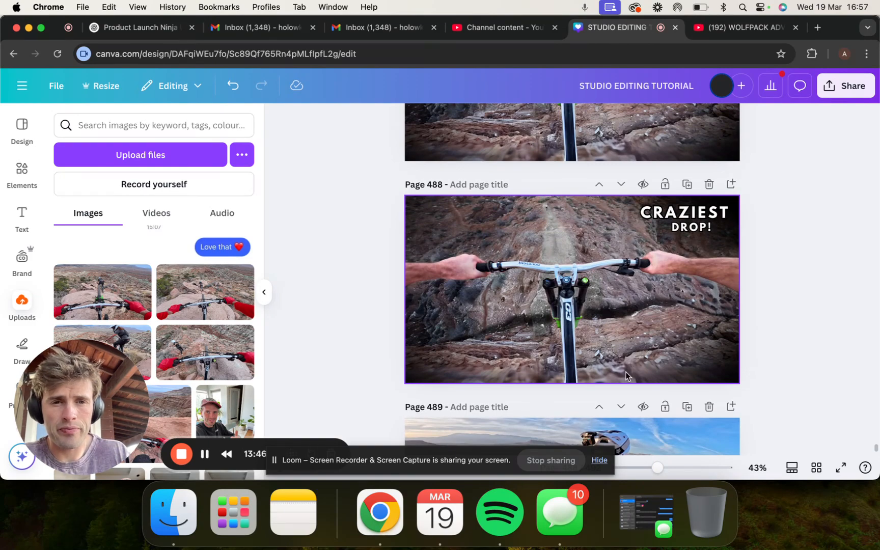
Step: Compare the "CRAZIEST DROP!" thumbnail on page 488 with the raw handlebar image on page 491 and the pages between them
{"action": "scroll", "coordinate": [576, 273], "scroll_direction": "down", "scroll_amount": 3}
{"action": "scroll", "coordinate": [576, 273], "scroll_direction": "down", "scroll_amount": 10}
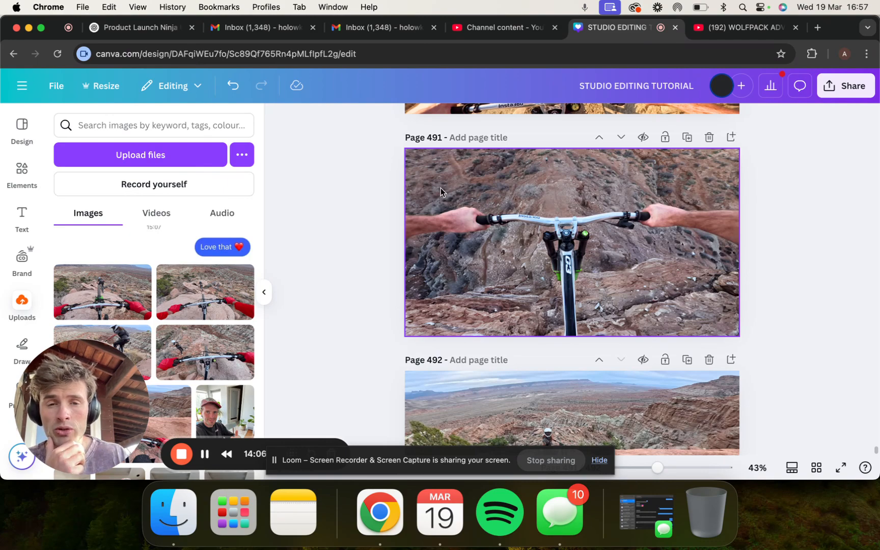
{"action": "scroll", "coordinate": [440, 188], "scroll_direction": "up", "scroll_amount": 10}
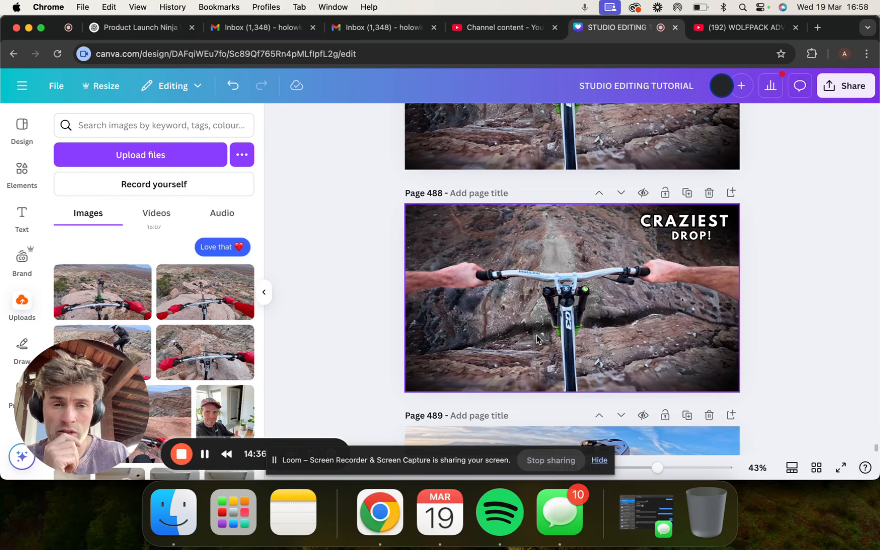
{"action": "scroll", "coordinate": [537, 336], "scroll_direction": "down", "scroll_amount": 15}
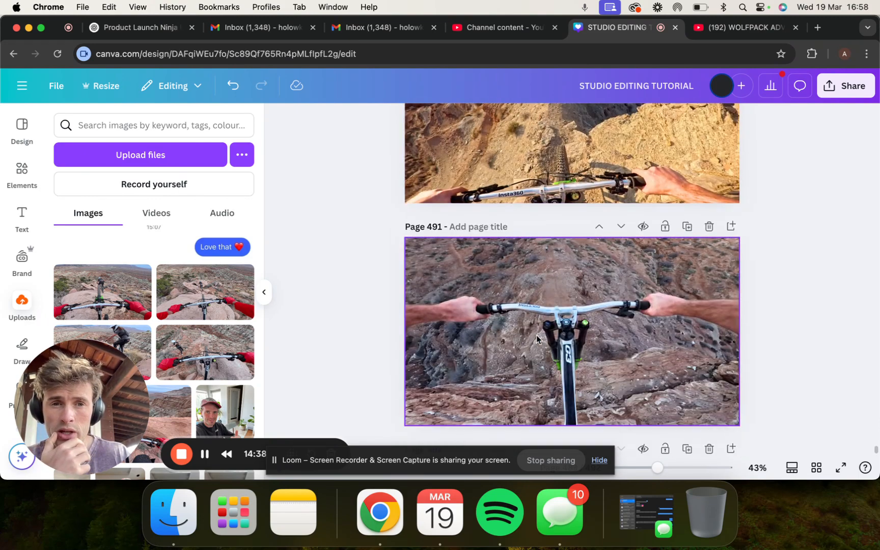
{"action": "scroll", "coordinate": [537, 336], "scroll_direction": "down", "scroll_amount": 2}
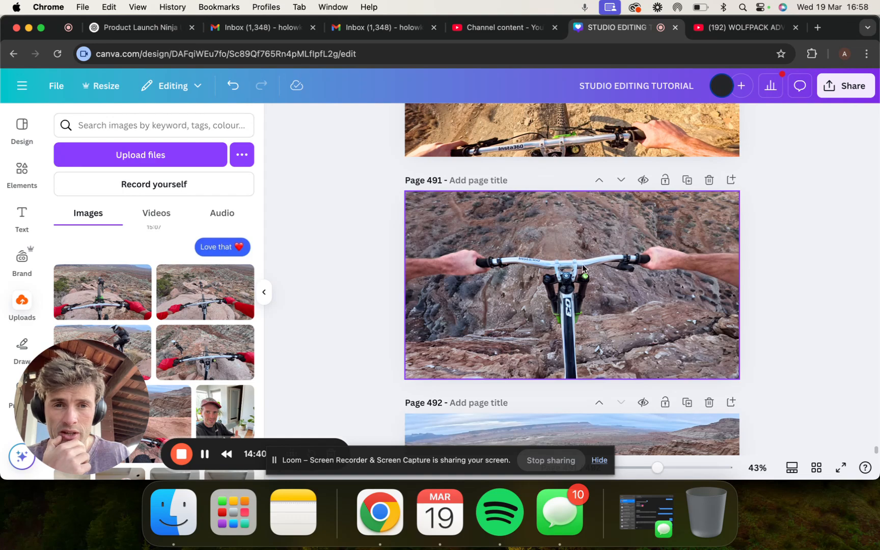
{"action": "scroll", "coordinate": [564, 336], "scroll_direction": "up", "scroll_amount": 6}
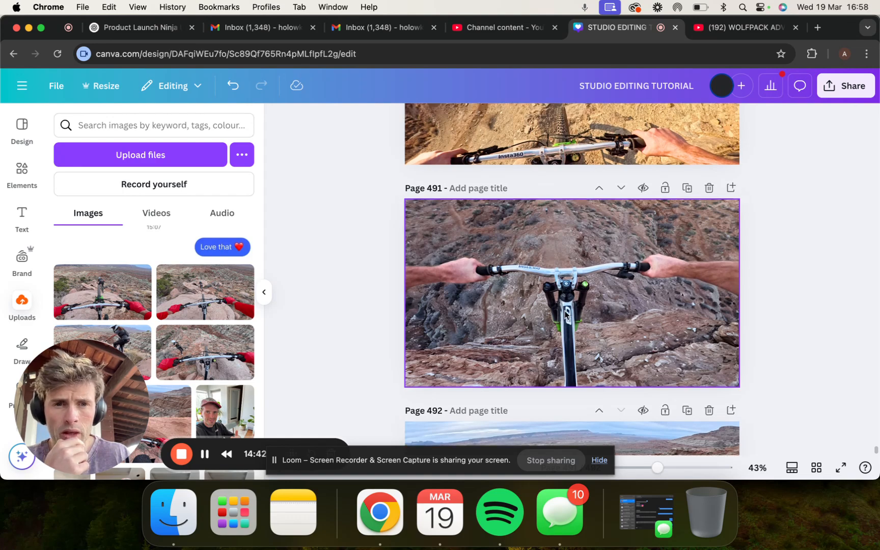
{"action": "scroll", "coordinate": [565, 315], "scroll_direction": "up", "scroll_amount": 10}
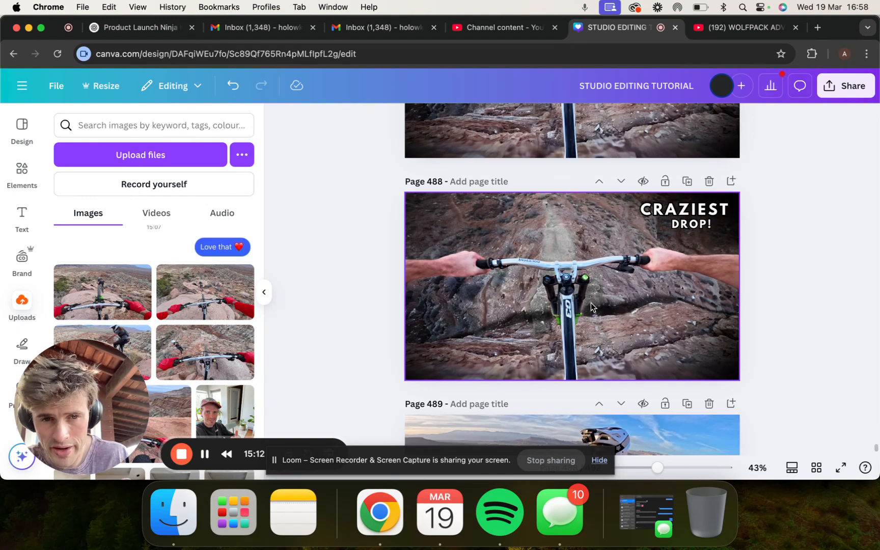
{"action": "scroll", "coordinate": [584, 294], "scroll_direction": "down", "scroll_amount": 10}
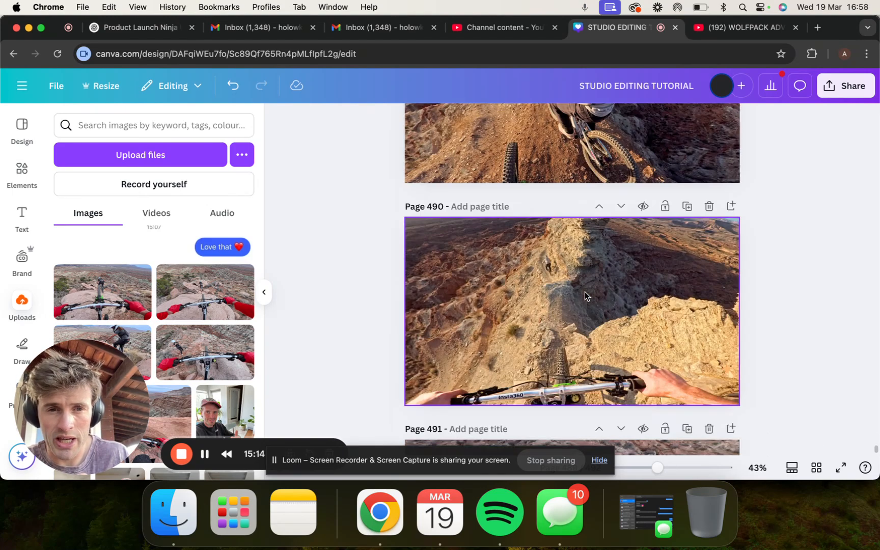
{"action": "scroll", "coordinate": [561, 292], "scroll_direction": "down", "scroll_amount": 3}
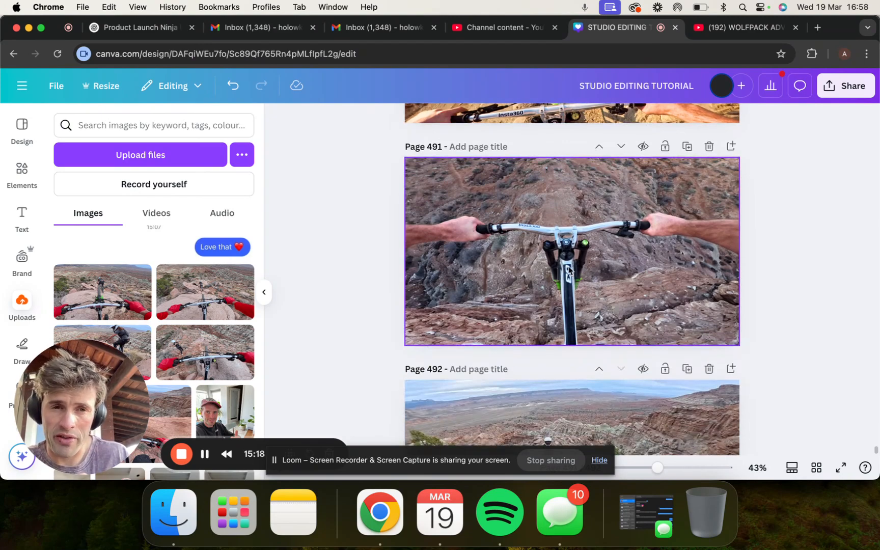
{"action": "scroll", "coordinate": [475, 271], "scroll_direction": "up", "scroll_amount": 10}
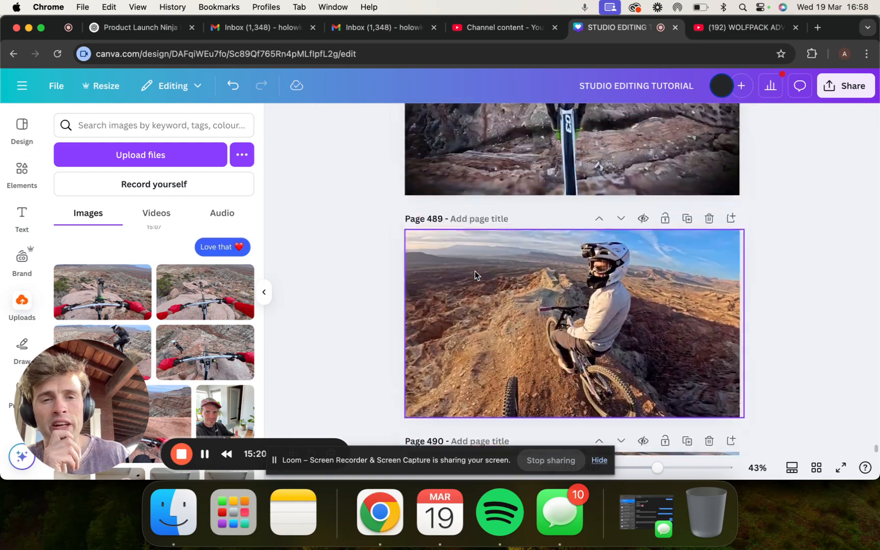
{"action": "scroll", "coordinate": [474, 272], "scroll_direction": "up", "scroll_amount": 2}
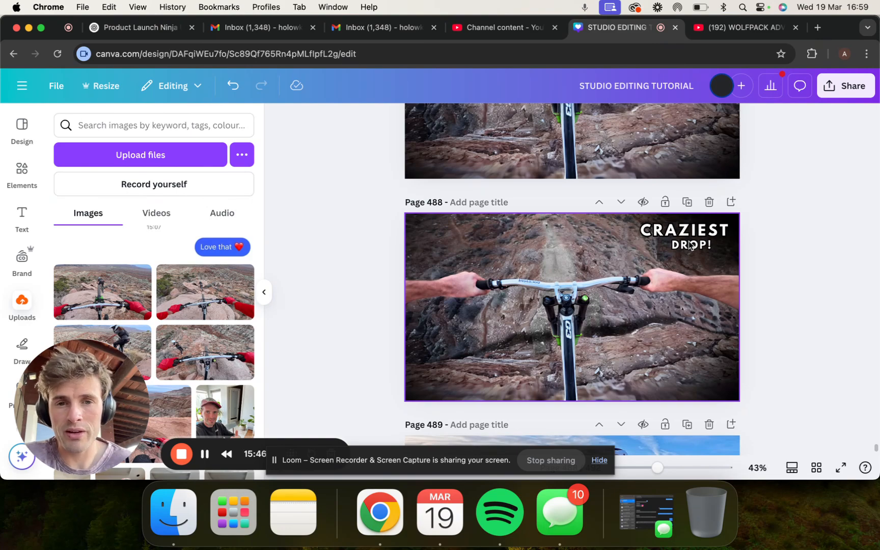
Step: Reduce the view to 23% and review the edited images on pages 486 to 488
{"action": "scroll", "coordinate": [674, 157], "scroll_direction": "up", "scroll_amount": 5}
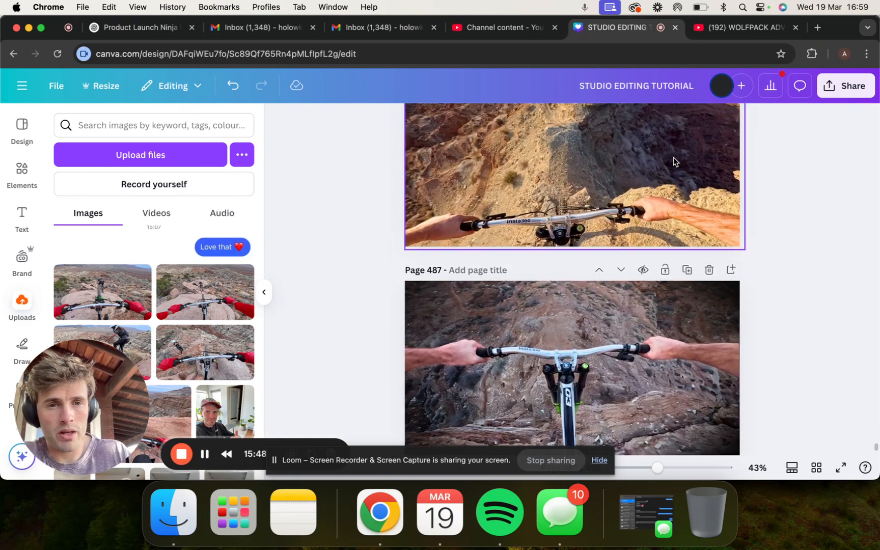
{"action": "left_click", "coordinate": [641, 467]}
{"action": "scroll", "coordinate": [615, 320], "scroll_direction": "up", "scroll_amount": 5}
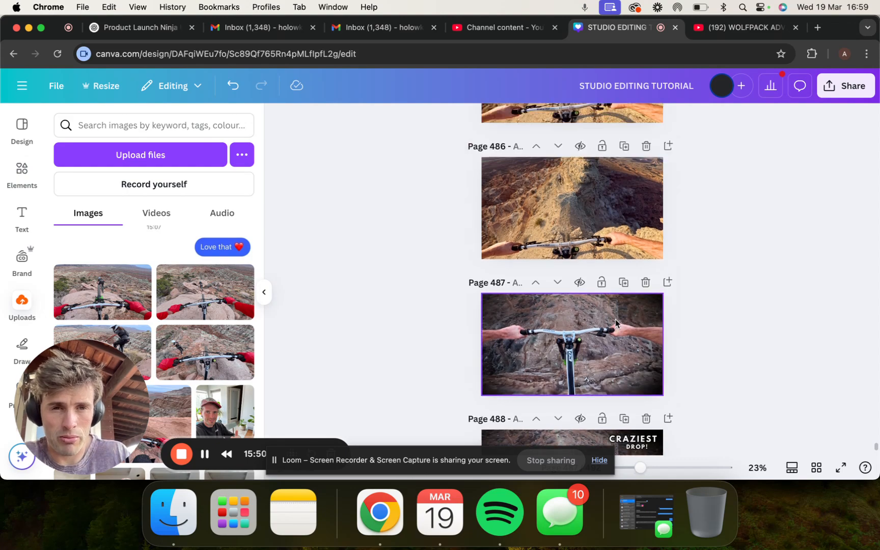
Step: Examine the finished thumbnails from page 487 back to page 477, including the "LEARN IN 11 MINUTES" design on page 478
{"action": "scroll", "coordinate": [616, 322], "scroll_direction": "up", "scroll_amount": 8}
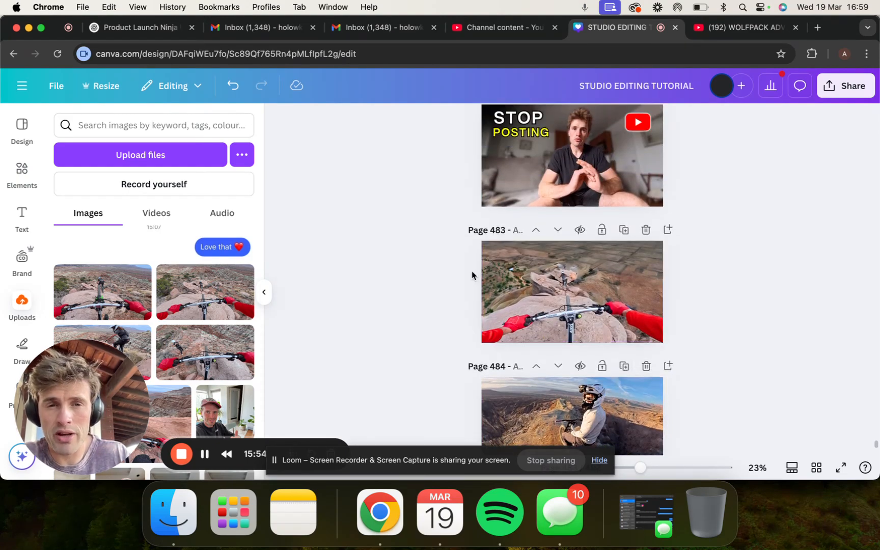
{"action": "scroll", "coordinate": [455, 309], "scroll_direction": "up", "scroll_amount": 2}
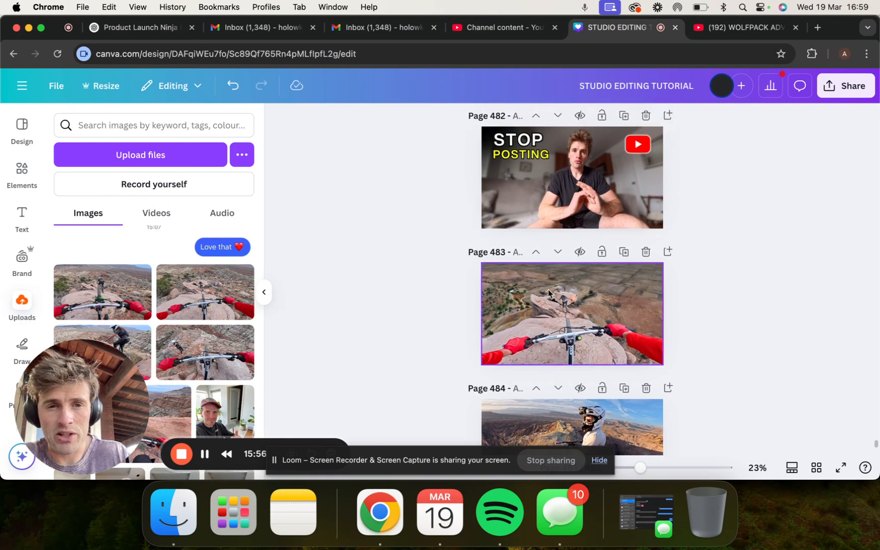
{"action": "scroll", "coordinate": [448, 269], "scroll_direction": "up", "scroll_amount": 4}
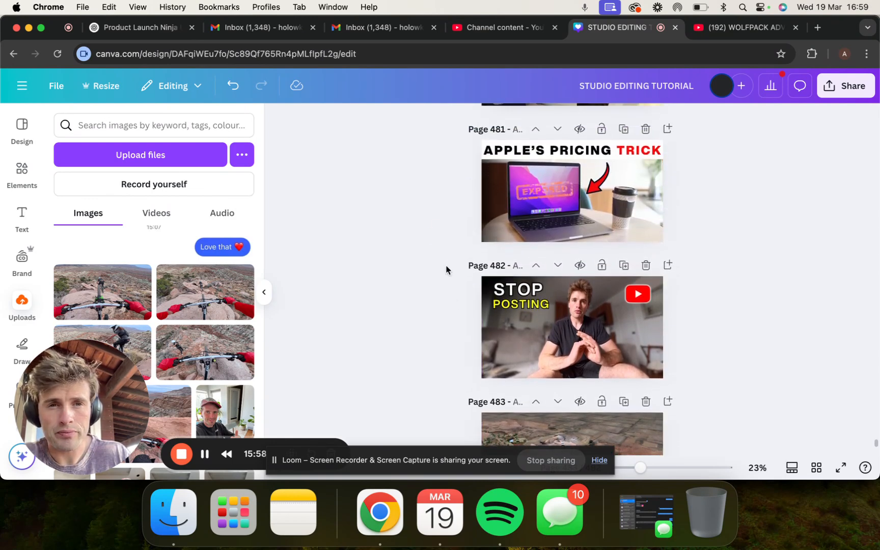
{"action": "scroll", "coordinate": [446, 269], "scroll_direction": "up", "scroll_amount": 2}
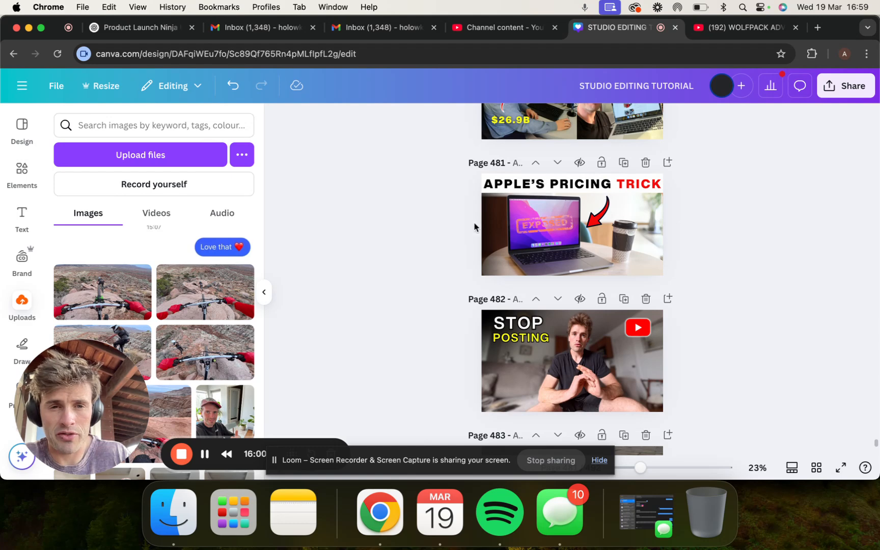
{"action": "scroll", "coordinate": [440, 360], "scroll_direction": "up", "scroll_amount": 10}
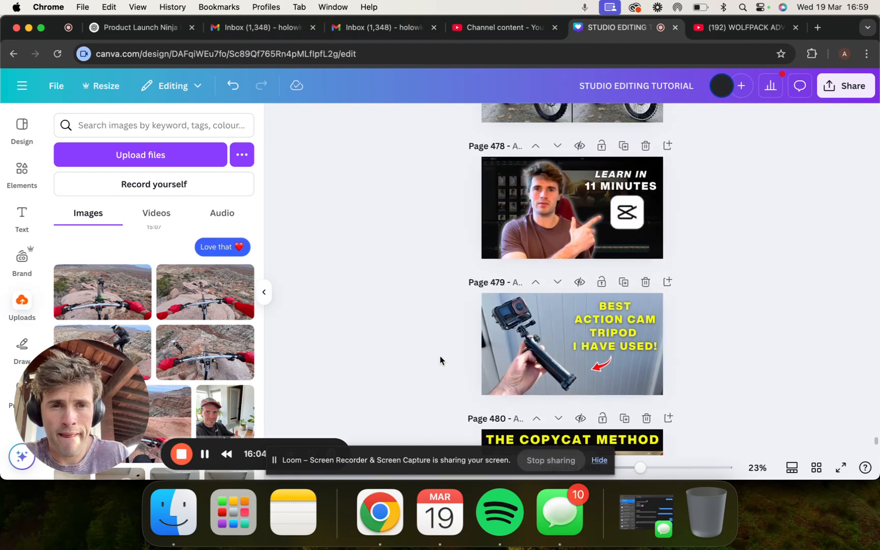
{"action": "scroll", "coordinate": [441, 360], "scroll_direction": "up", "scroll_amount": 3}
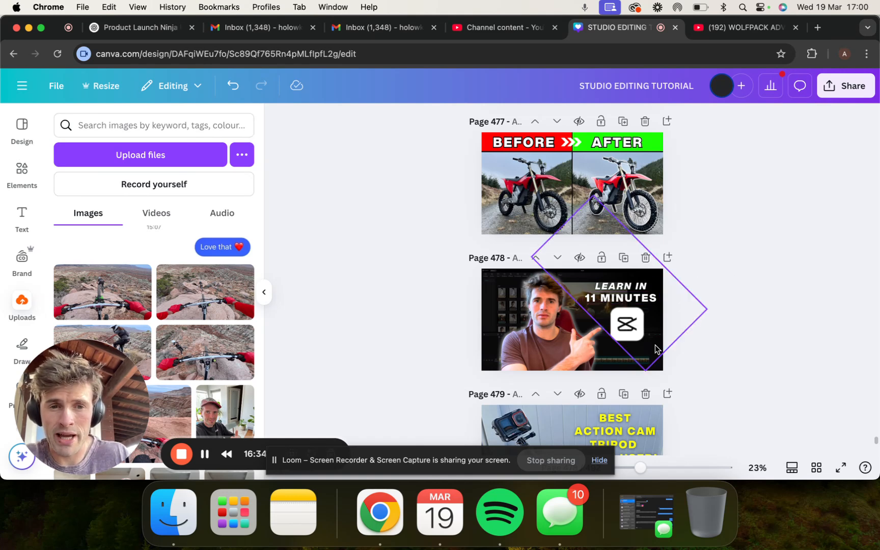
{"action": "scroll", "coordinate": [656, 345], "scroll_direction": "down", "scroll_amount": 3}
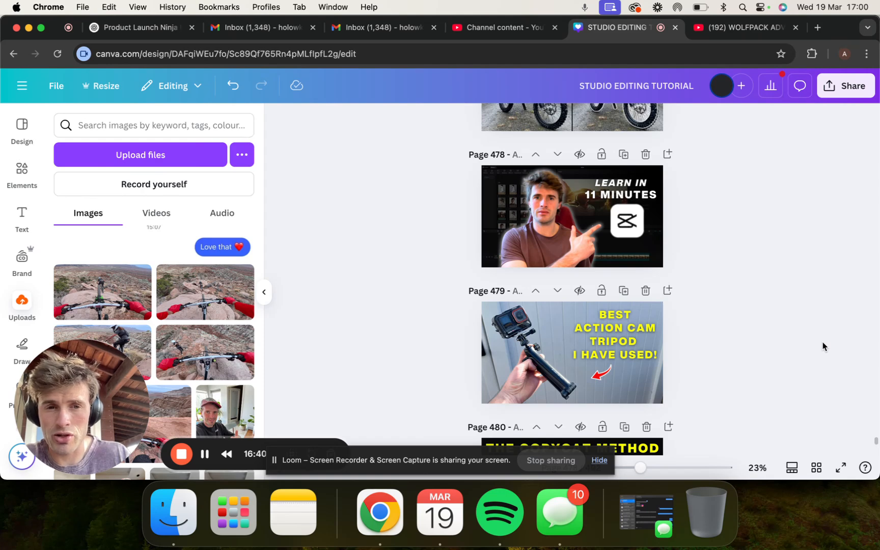
Step: Examine the thumbnails from page 477 back to page 467, including "ENDLESS CARNAGE", "NO STOPPING!" and "TOO FAST!"
{"action": "scroll", "coordinate": [828, 281], "scroll_direction": "up", "scroll_amount": 6}
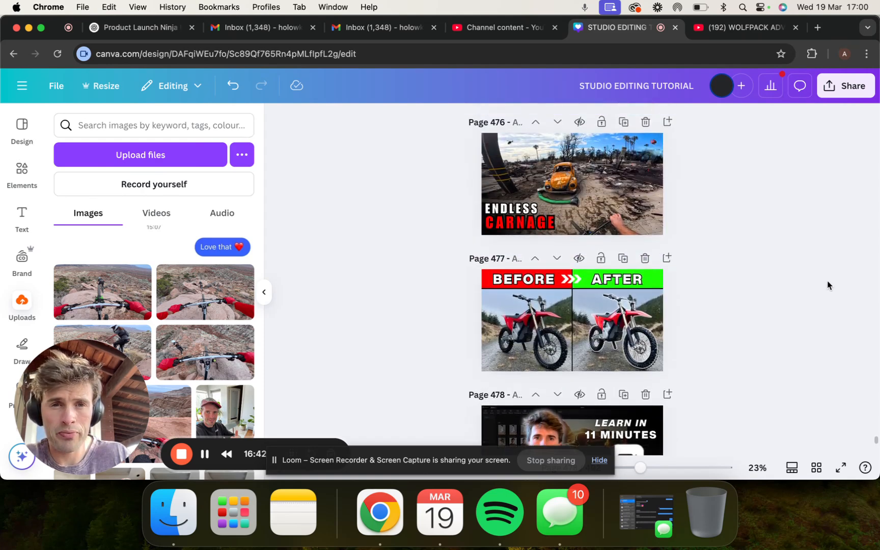
{"action": "scroll", "coordinate": [825, 285], "scroll_direction": "up", "scroll_amount": 2}
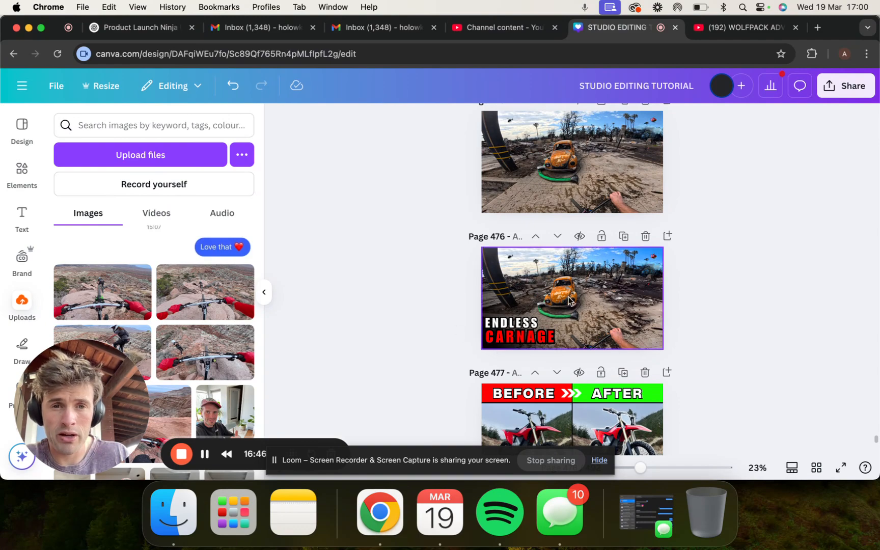
{"action": "scroll", "coordinate": [581, 294], "scroll_direction": "up", "scroll_amount": 5}
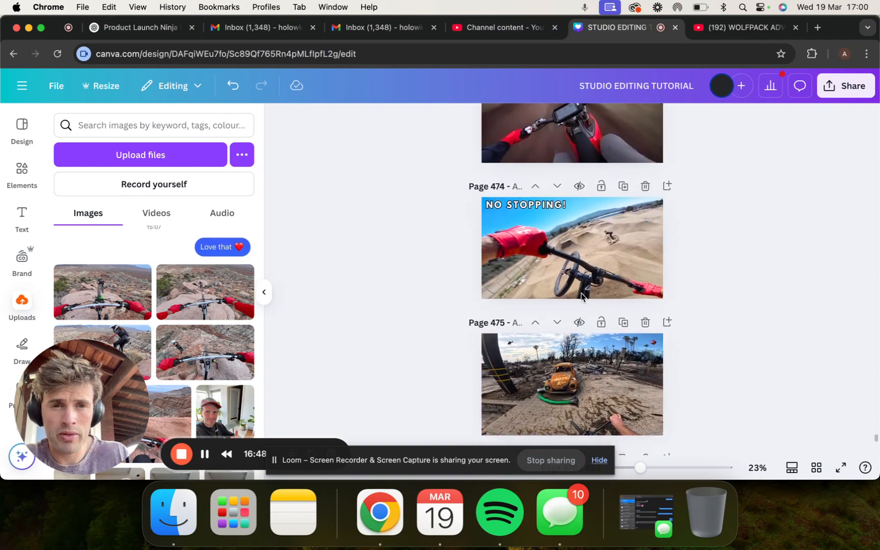
{"action": "scroll", "coordinate": [582, 297], "scroll_direction": "up", "scroll_amount": 3}
{"action": "scroll", "coordinate": [583, 297], "scroll_direction": "up", "scroll_amount": 10}
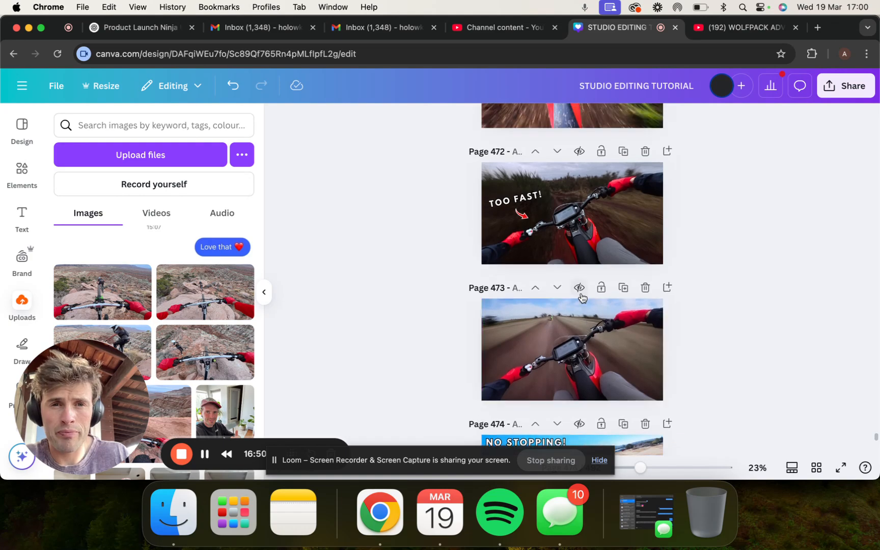
{"action": "scroll", "coordinate": [582, 296], "scroll_direction": "up", "scroll_amount": 8}
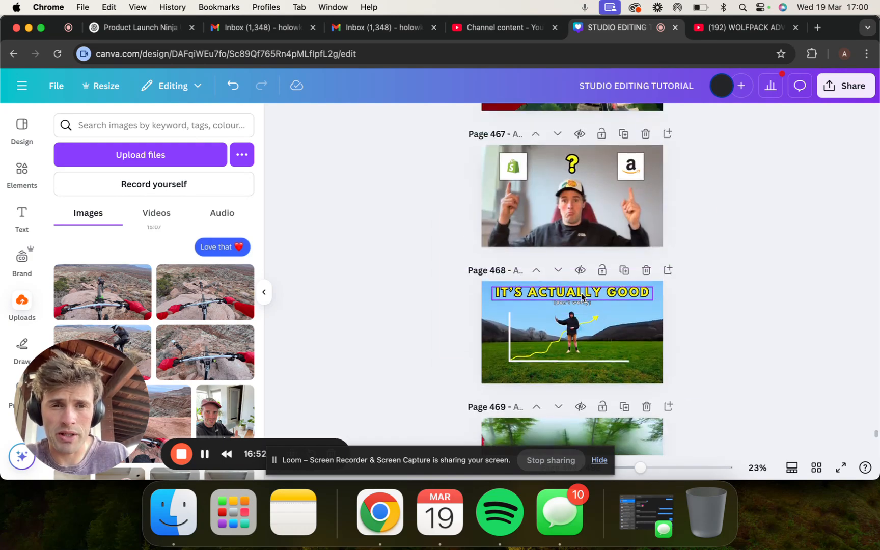
Step: Delete the "96MPH" text from the "80HP BEAST" thumbnail on page 464 and compare it with page 465
{"action": "scroll", "coordinate": [581, 293], "scroll_direction": "up", "scroll_amount": 3}
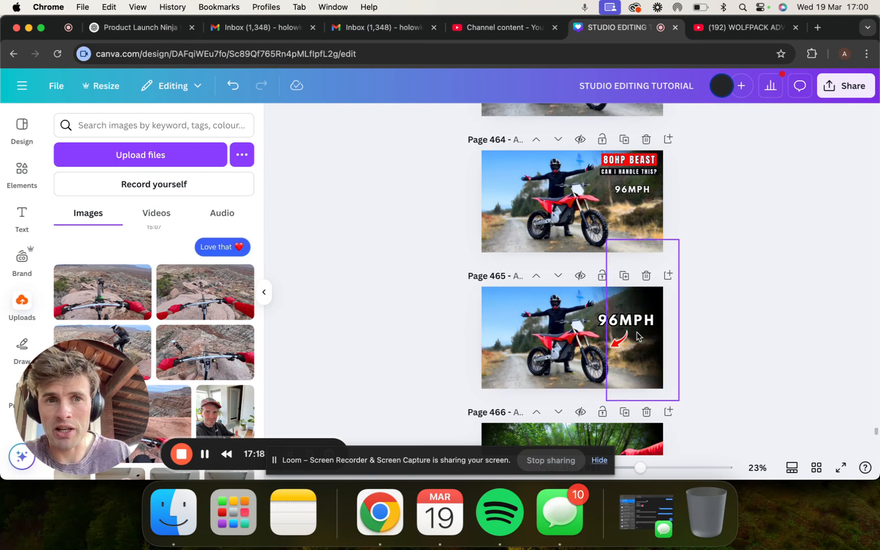
{"action": "scroll", "coordinate": [609, 322], "scroll_direction": "up", "scroll_amount": 1}
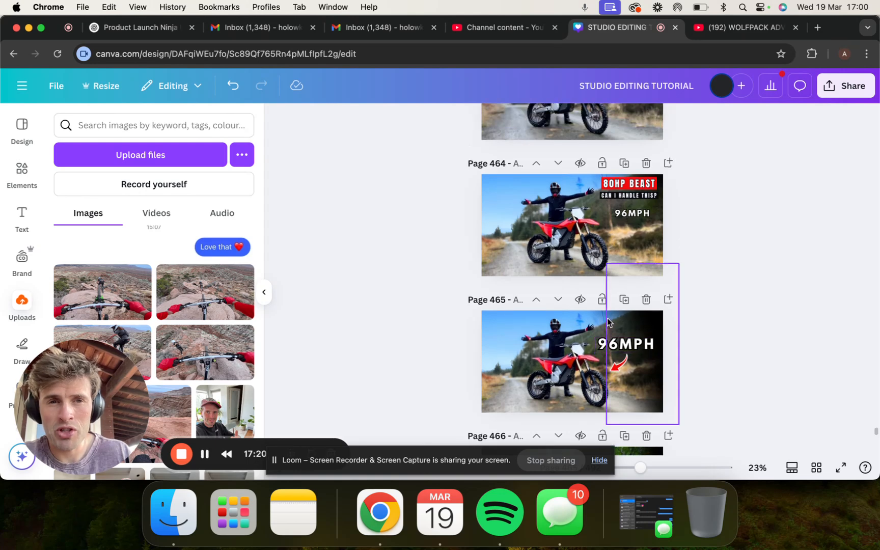
{"action": "left_click", "coordinate": [634, 220]}
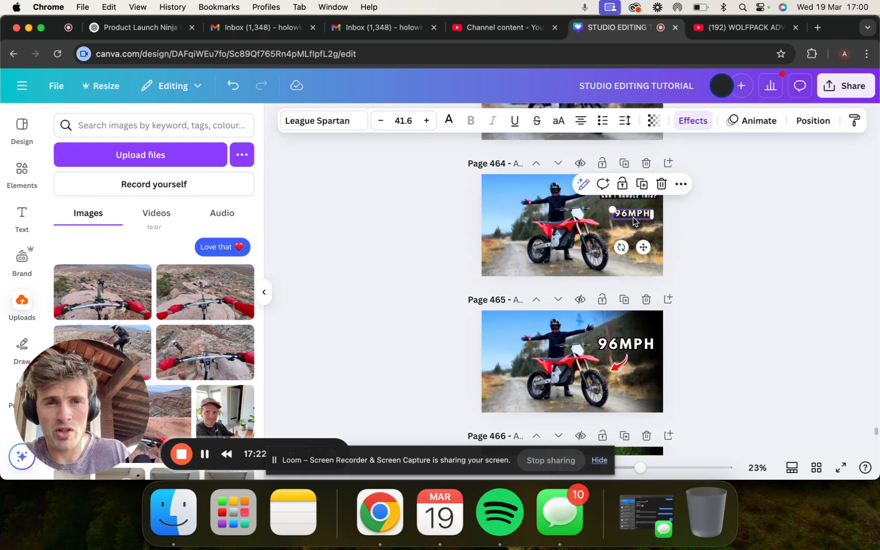
{"action": "key", "text": "Delete"}
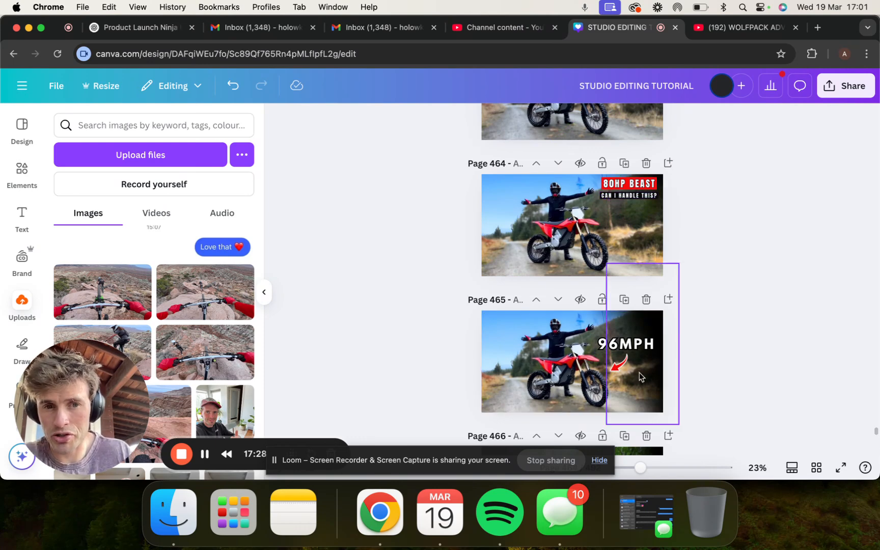
{"action": "scroll", "coordinate": [620, 329], "scroll_direction": "down", "scroll_amount": 1}
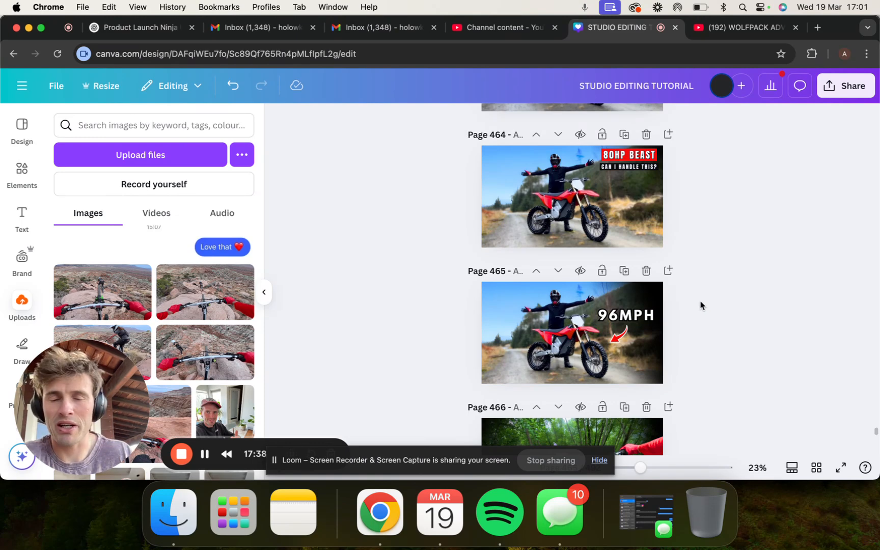
Step: Remove the action camera images above the wooden bridge trail in the thumbnail on page 461
{"action": "scroll", "coordinate": [646, 275], "scroll_direction": "up", "scroll_amount": 10}
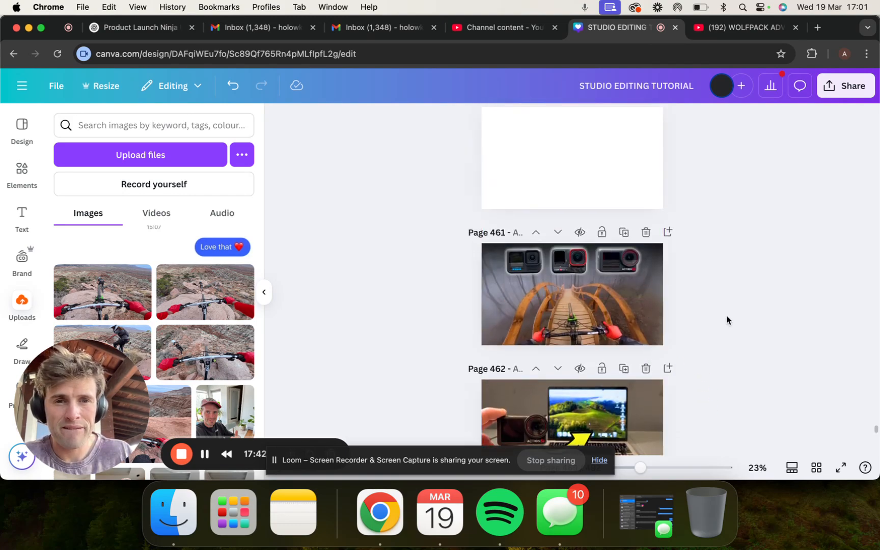
{"action": "scroll", "coordinate": [727, 319], "scroll_direction": "up", "scroll_amount": 3}
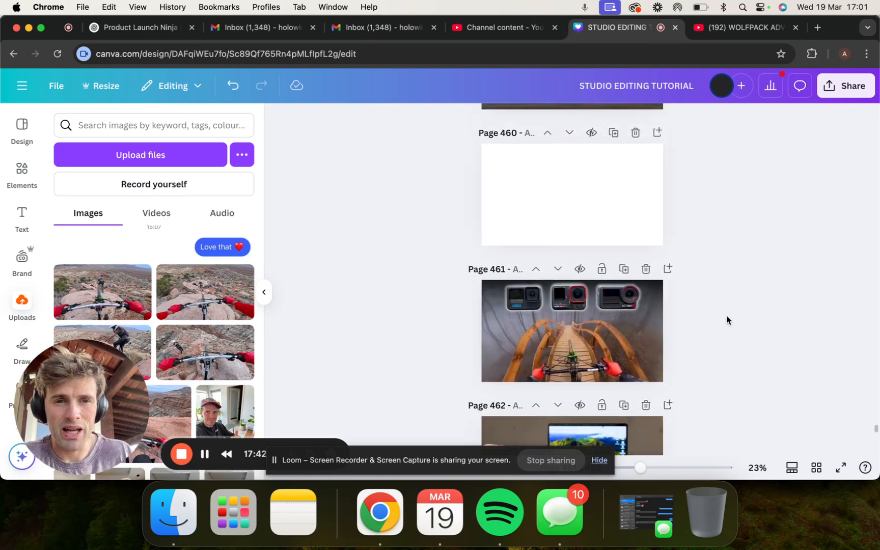
{"action": "left_click", "coordinate": [524, 312]}
{"action": "key", "text": "Delete"}
{"action": "left_click", "coordinate": [608, 309]}
{"action": "key", "text": "Delete"}
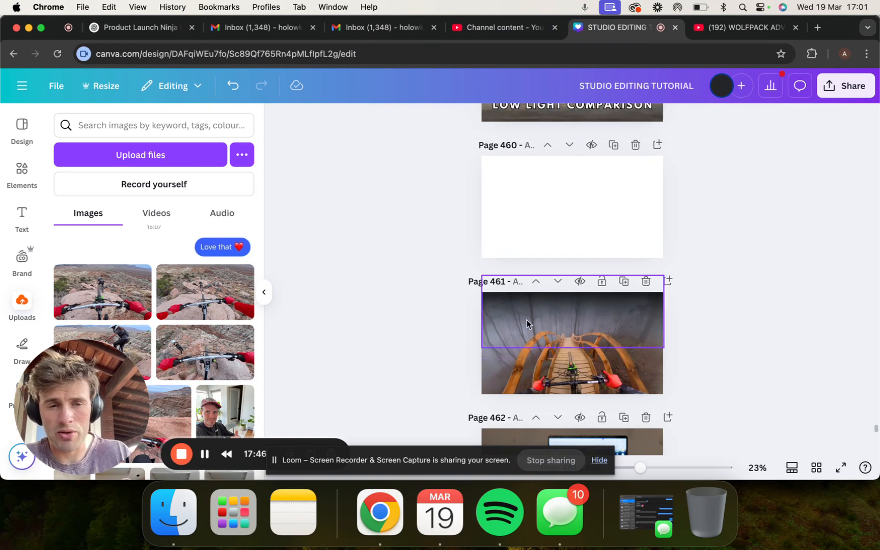
{"action": "scroll", "coordinate": [691, 301], "scroll_direction": "down", "scroll_amount": 1}
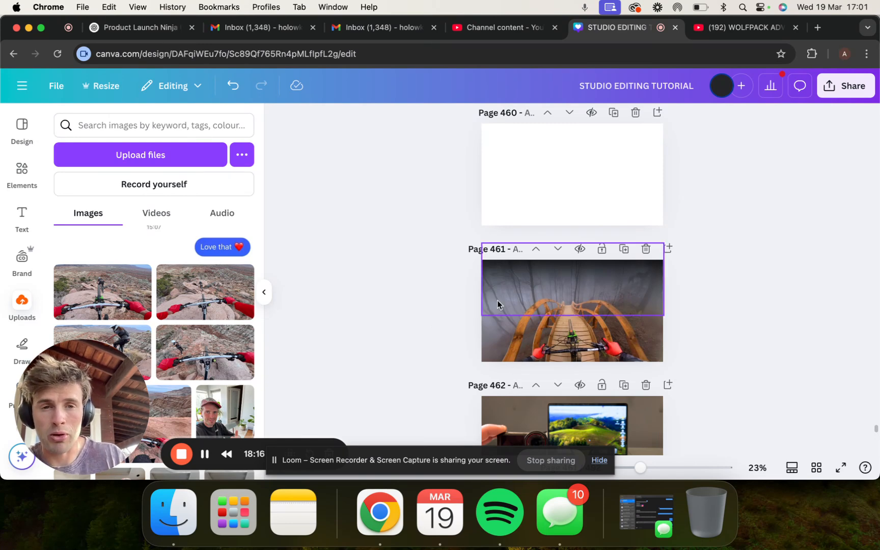
Step: Review pages 458 and 459, return to the "CRAZIEST DROP!" thumbnail on page 488 and set the view to 25%
{"action": "scroll", "coordinate": [497, 301], "scroll_direction": "up", "scroll_amount": 3}
{"action": "scroll", "coordinate": [491, 305], "scroll_direction": "up", "scroll_amount": 3}
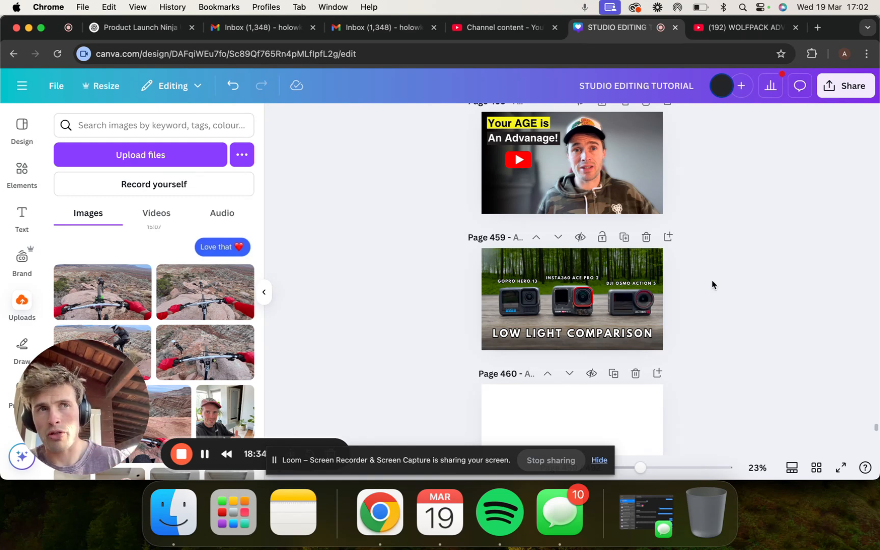
{"action": "scroll", "coordinate": [375, 342], "scroll_direction": "down", "scroll_amount": 20}
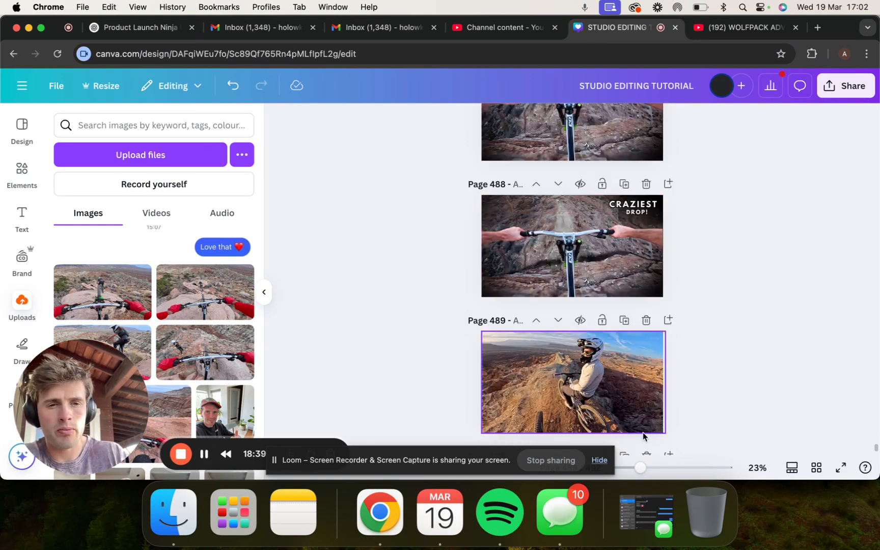
{"action": "left_click_drag", "start_coordinate": [640, 468], "coordinate": [660, 467]}
{"action": "scroll", "coordinate": [643, 380], "scroll_direction": "up", "scroll_amount": 2}
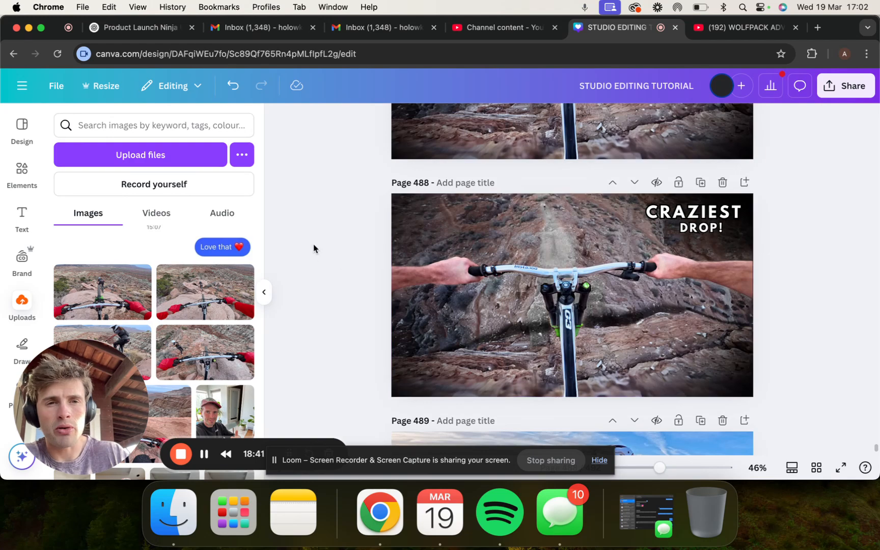
{"action": "left_click", "coordinate": [641, 467]}
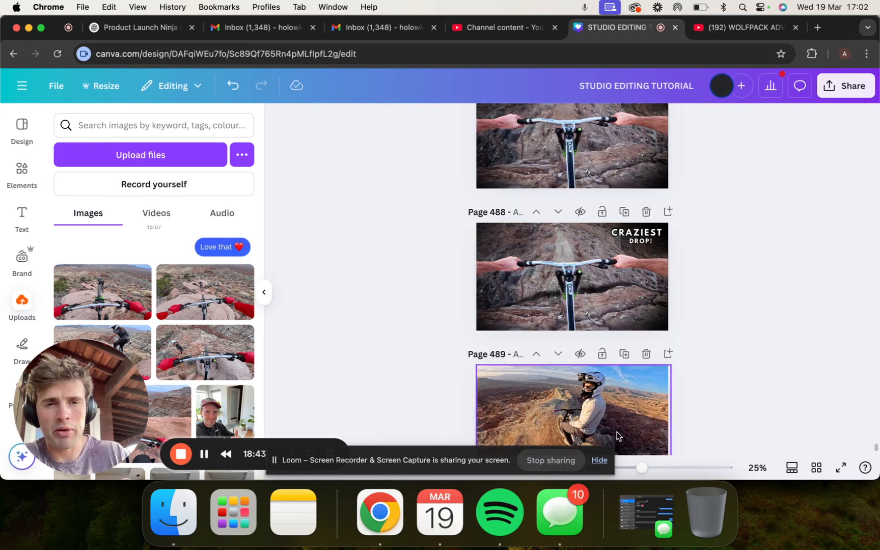
{"action": "left_click", "coordinate": [568, 295]}
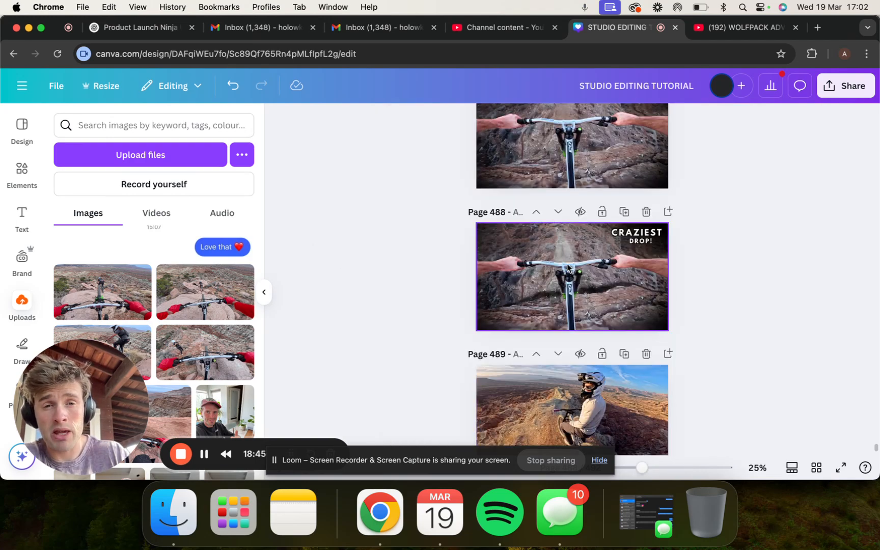
{"action": "left_click", "coordinate": [752, 266]}
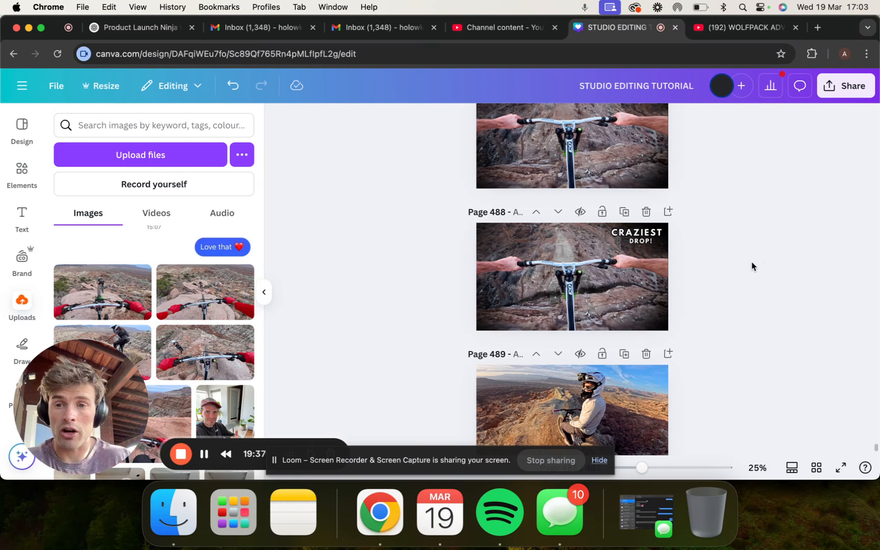
Step: Open 1of10.com in a new browser tab
{"action": "left_click", "coordinate": [822, 30]}
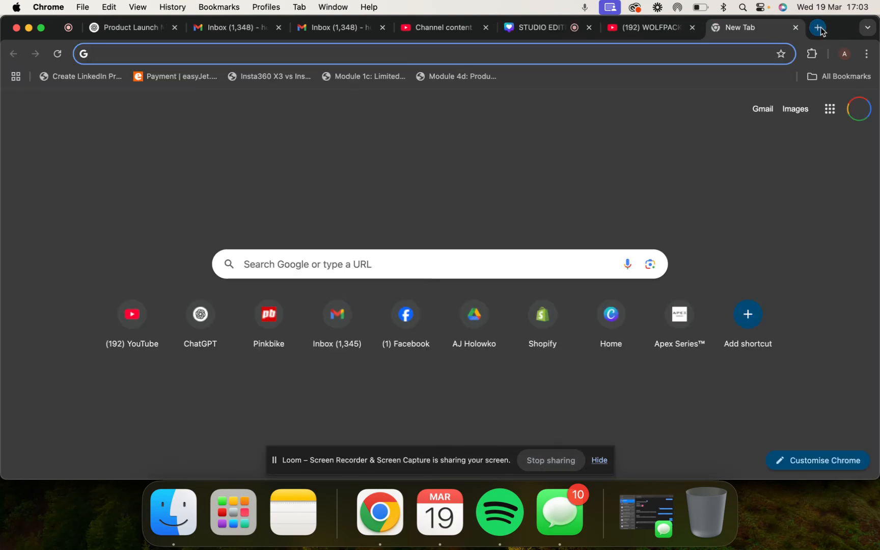
{"action": "type", "text": "1of10.com"}
{"action": "key", "text": "Return"}
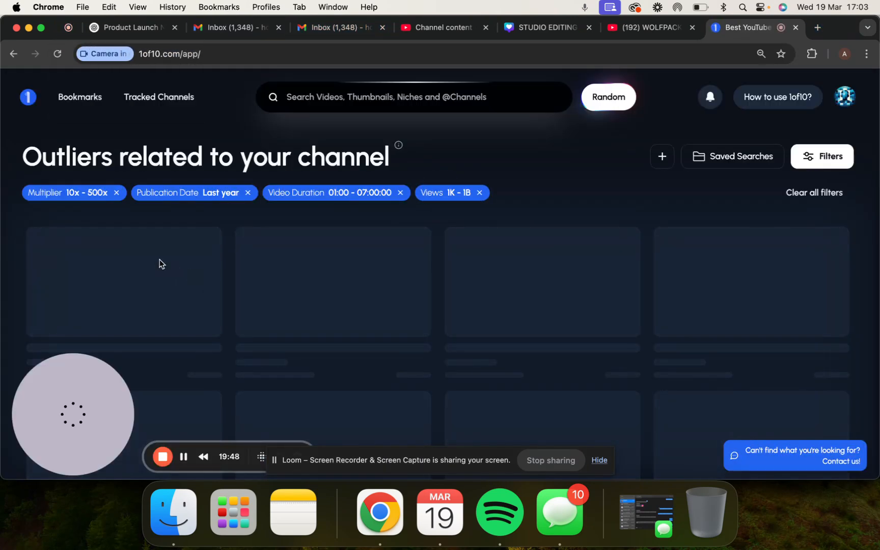
Step: Remove the multiplier, publication date, video duration and views filters from the channel's related outliers
{"action": "mouse_move", "coordinate": [82, 346]}
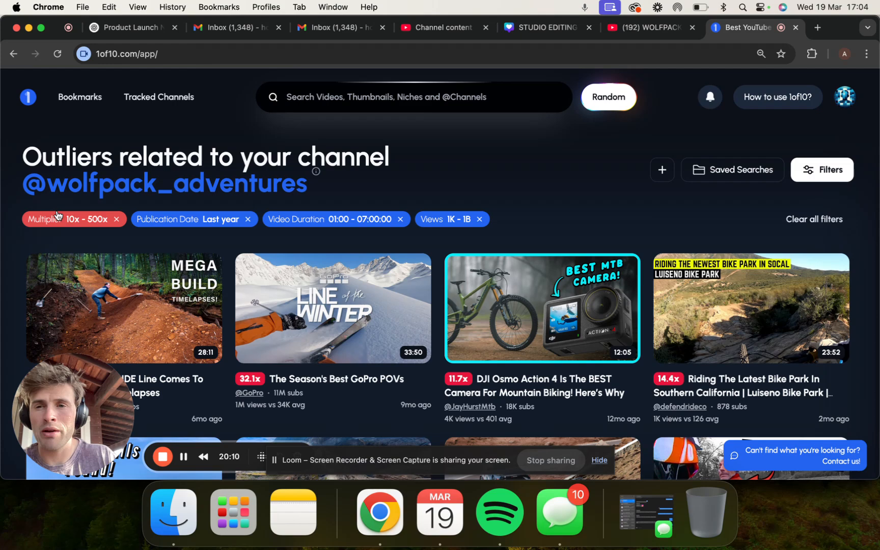
{"action": "left_click", "coordinate": [117, 219]}
{"action": "left_click", "coordinate": [138, 219]}
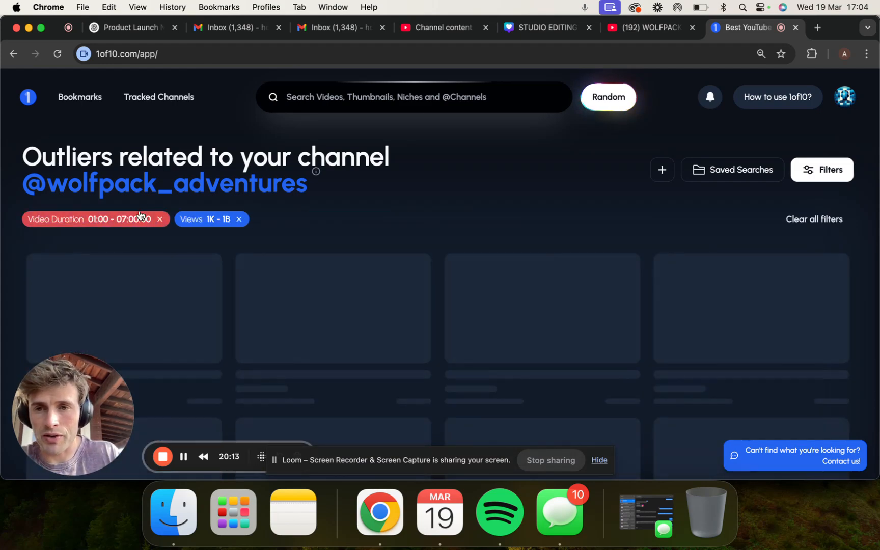
{"action": "left_click", "coordinate": [159, 219]}
{"action": "left_click", "coordinate": [86, 219]}
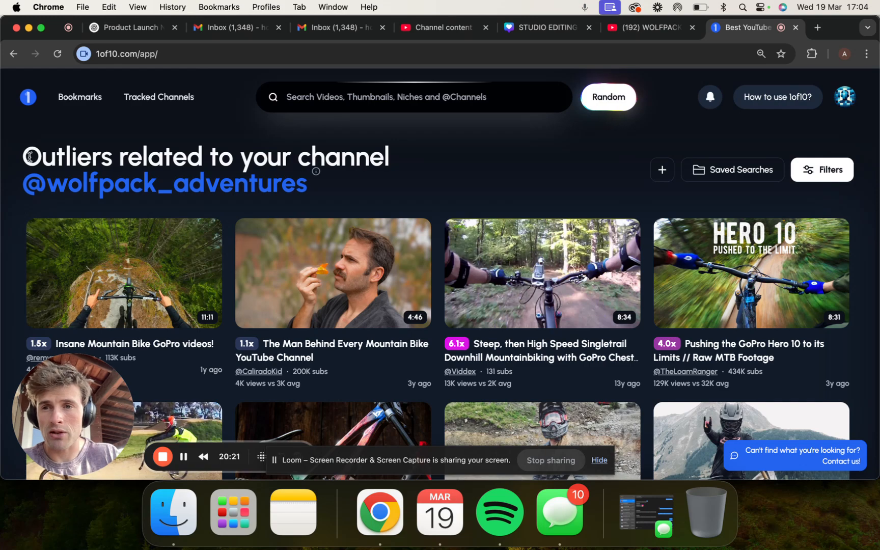
Step: Examine the "Outliers related to your channel" heading and the mountain bike video thumbnails listed beneath it
{"action": "left_click_drag", "start_coordinate": [29, 157], "coordinate": [443, 167]}
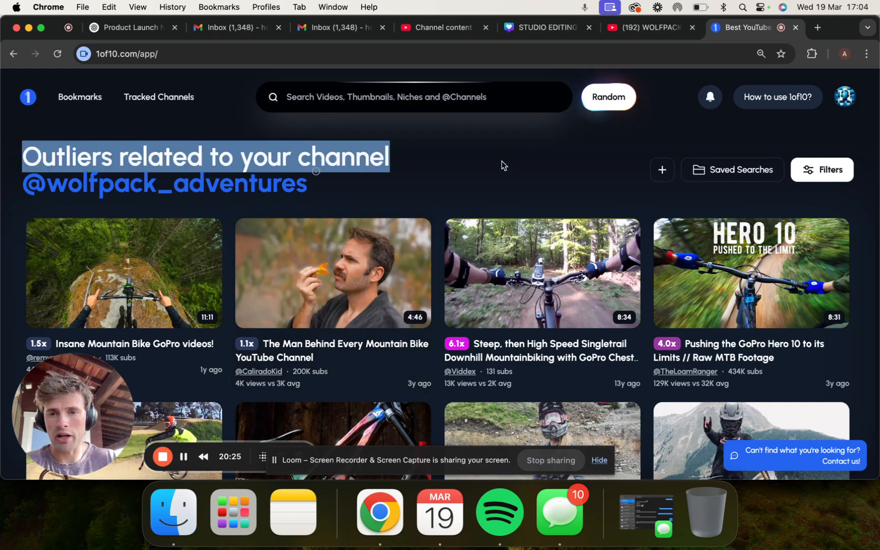
{"action": "left_click", "coordinate": [225, 144]}
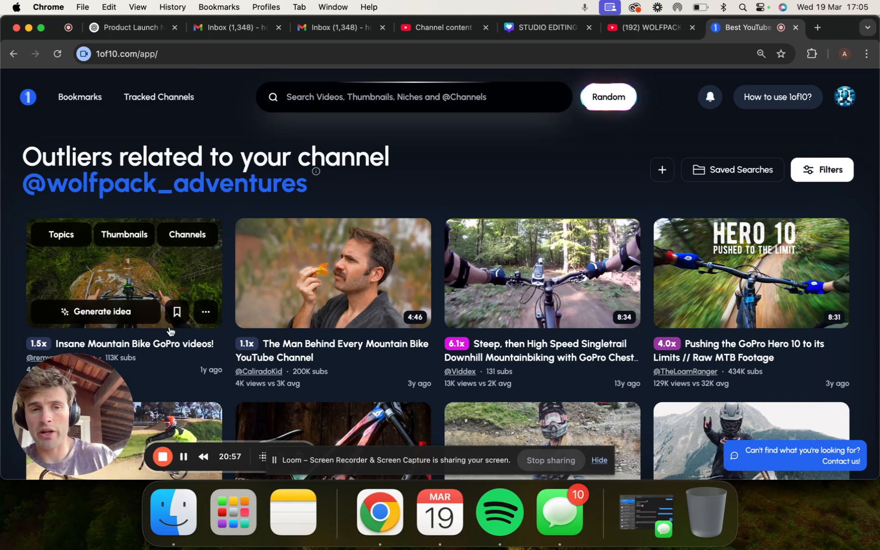
{"action": "scroll", "coordinate": [249, 306], "scroll_direction": "down", "scroll_amount": 5}
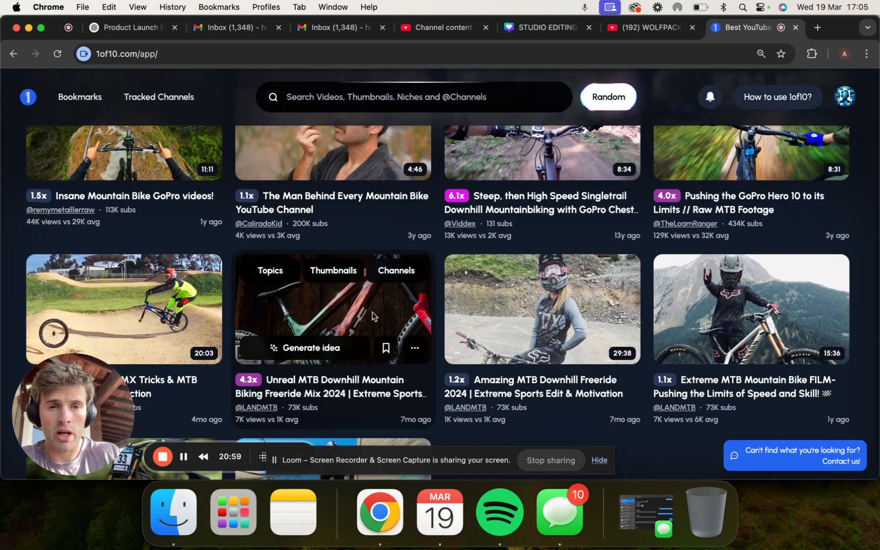
Step: Filter the channel's related outliers to a multiplier of 5x to 500x and a publication date within the last year
{"action": "scroll", "coordinate": [250, 311], "scroll_direction": "up", "scroll_amount": 5}
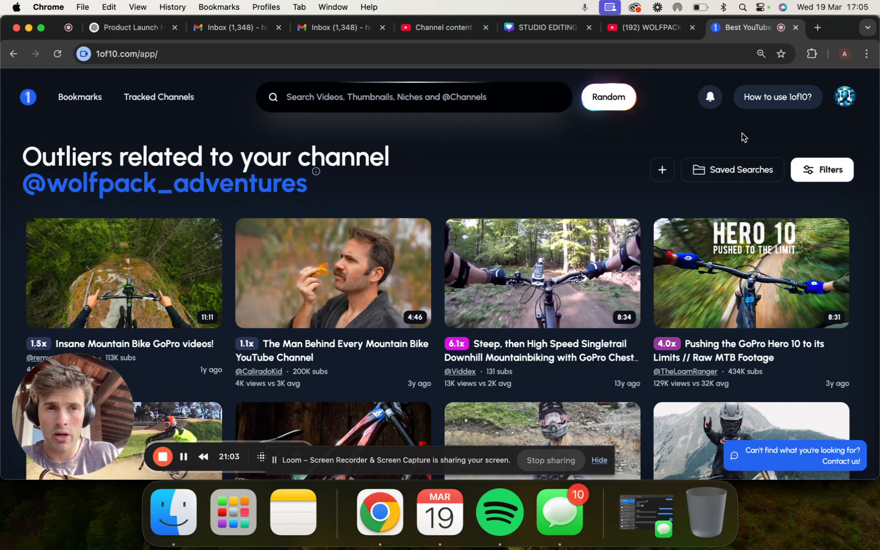
{"action": "left_click", "coordinate": [807, 171]}
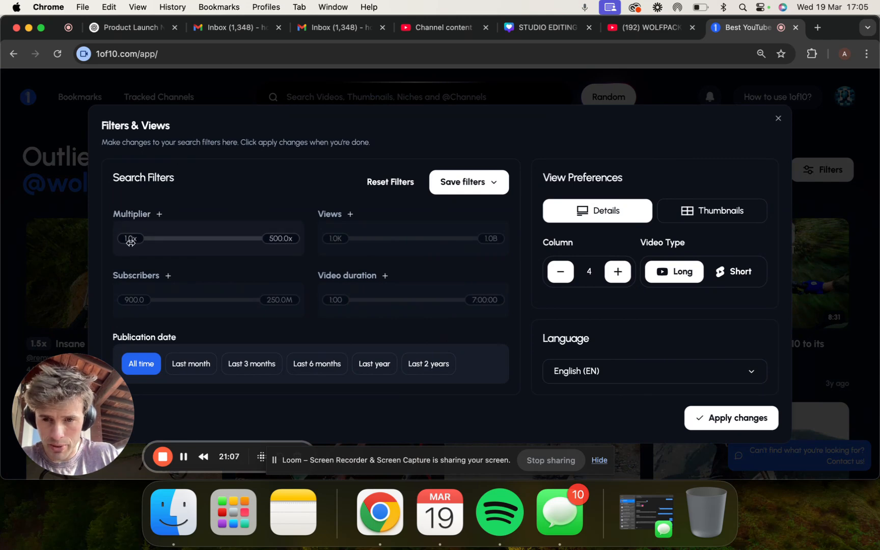
{"action": "left_click_drag", "start_coordinate": [130, 241], "coordinate": [164, 249]}
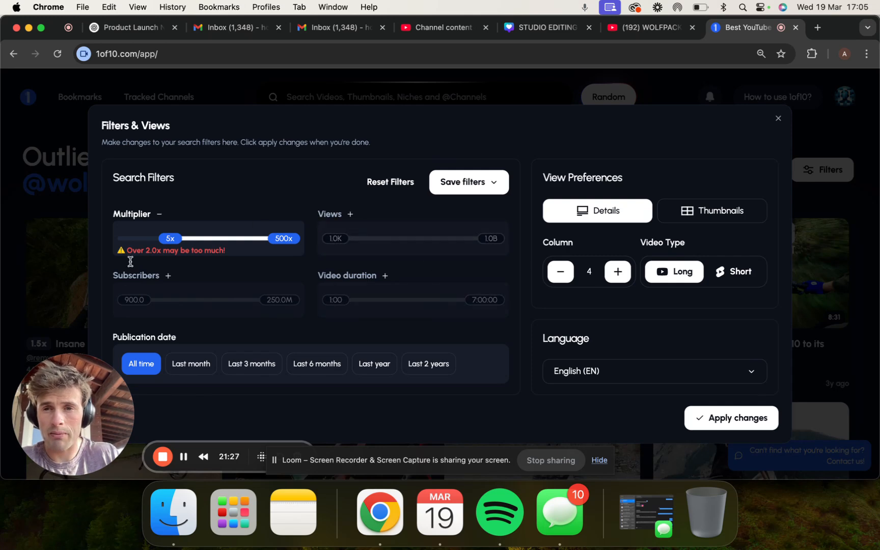
{"action": "left_click_drag", "start_coordinate": [115, 337], "coordinate": [178, 340]}
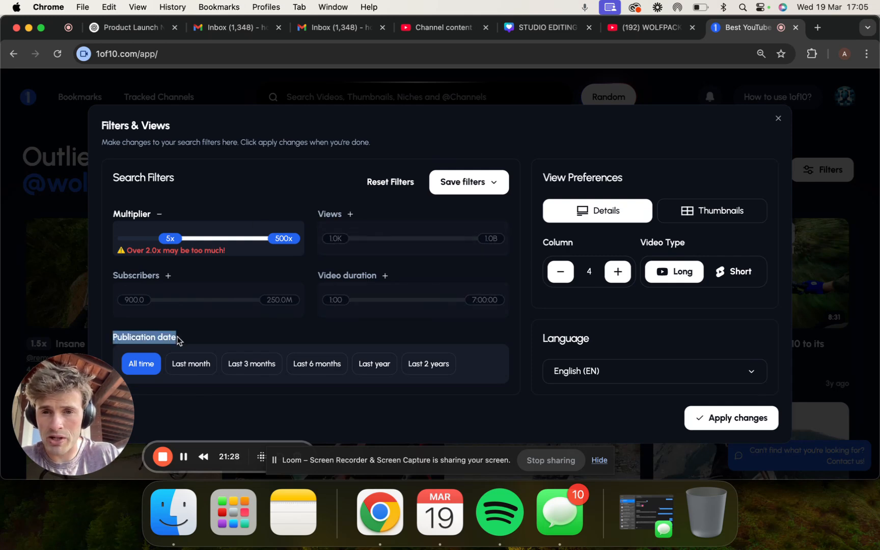
{"action": "left_click", "coordinate": [374, 363]}
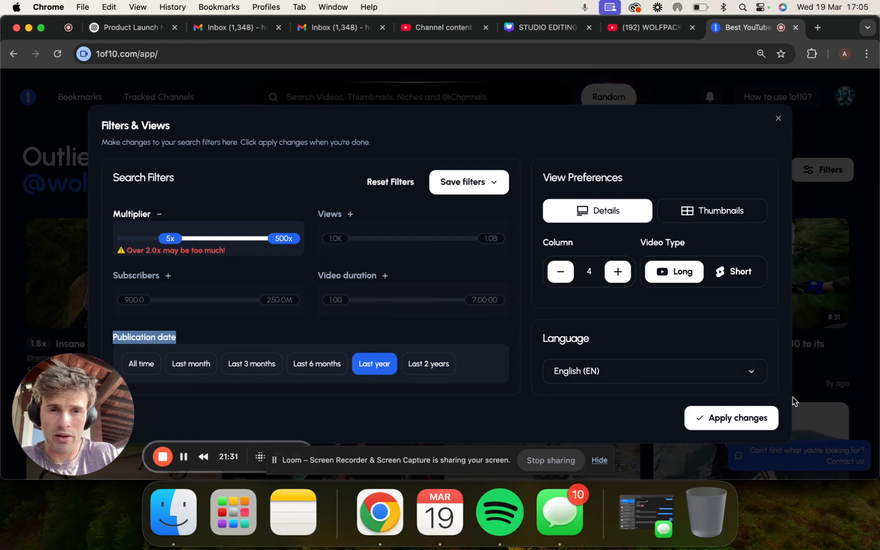
{"action": "left_click", "coordinate": [740, 419]}
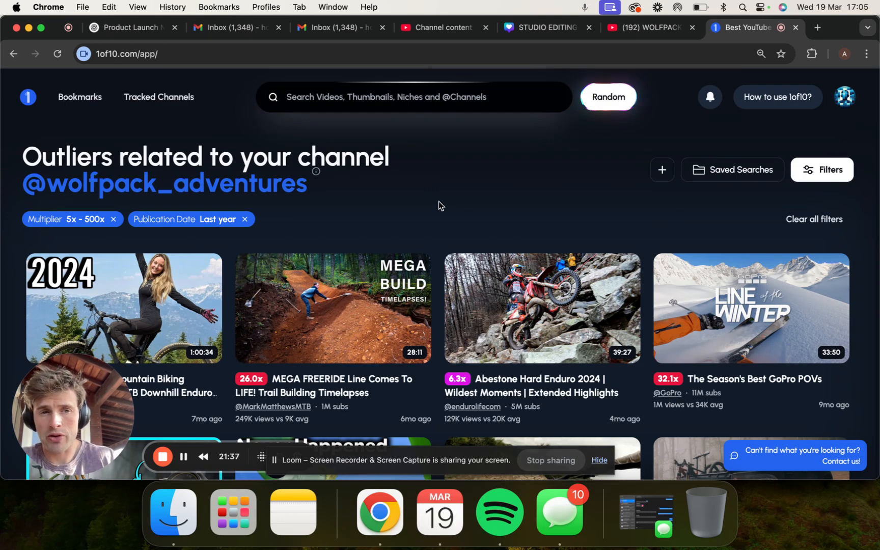
Step: Search the outlier videos for "mountain biking"
{"action": "left_click", "coordinate": [355, 98]}
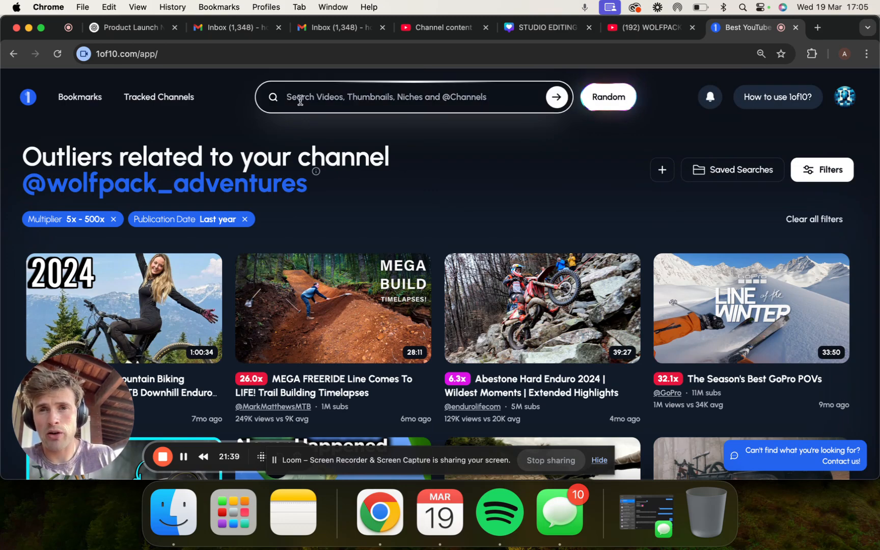
{"action": "type", "text": "mounta"}
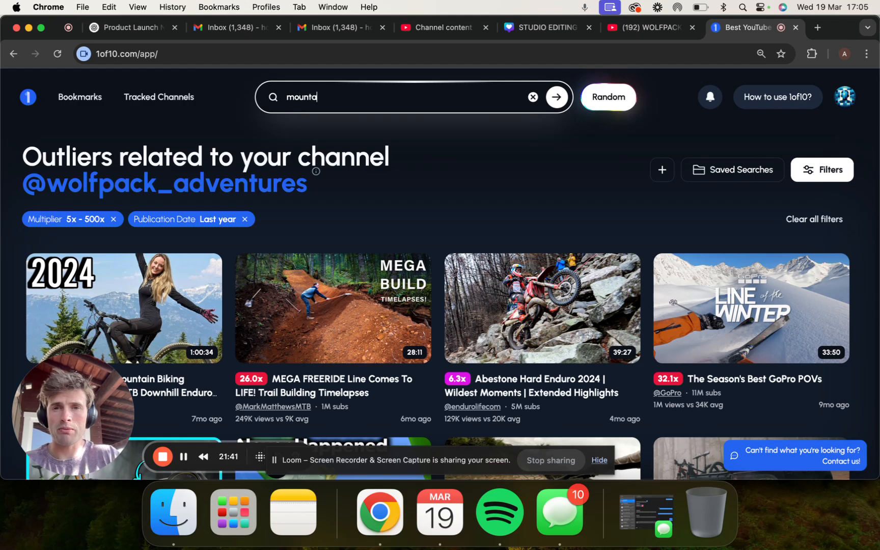
{"action": "type", "text": "in biking"}
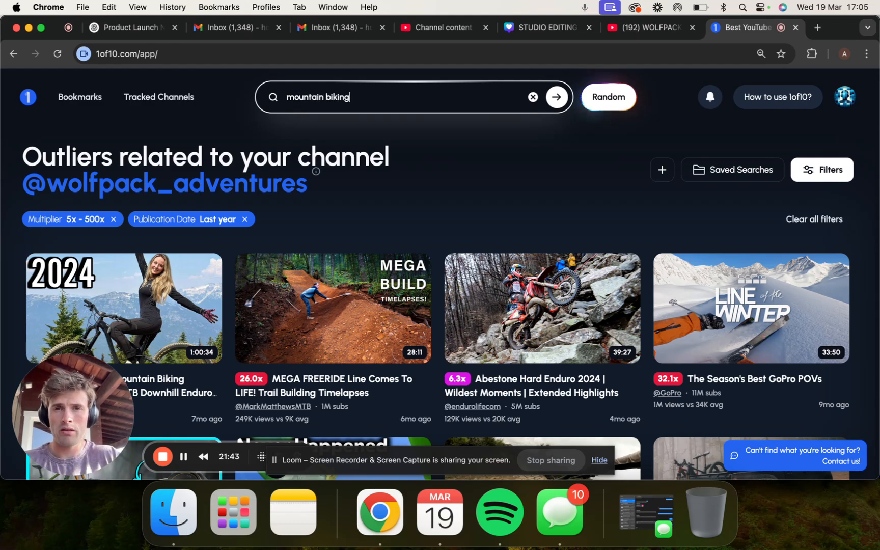
{"action": "key", "text": "Return"}
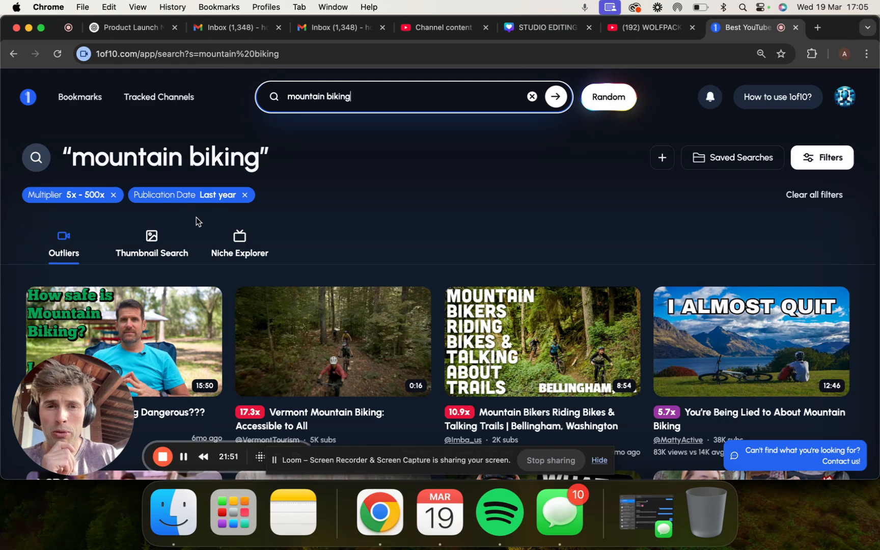
Step: Examine the thumbnails, titles and outlier multipliers of the mountain biking results down to "Riding All Lines at MONSTER Indoor Bikepark!"
{"action": "scroll", "coordinate": [197, 219], "scroll_direction": "down", "scroll_amount": 3}
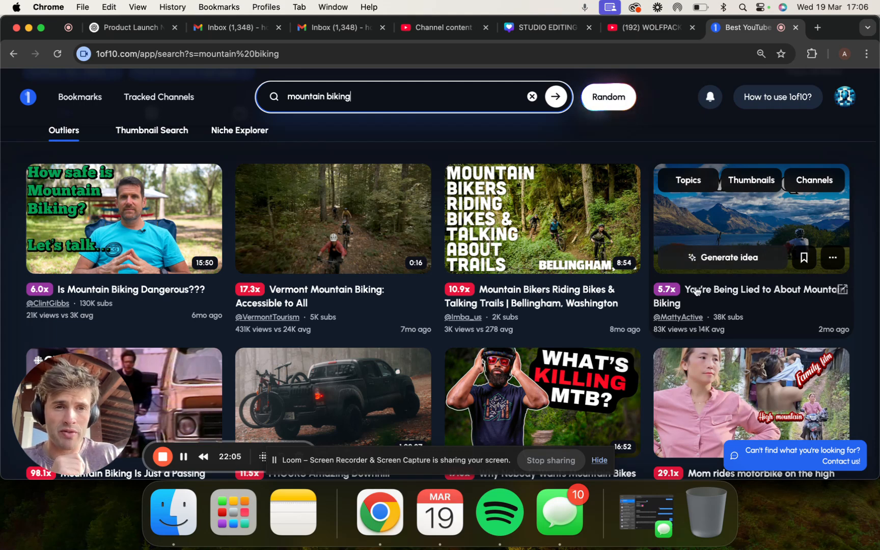
{"action": "mouse_move", "coordinate": [667, 300]}
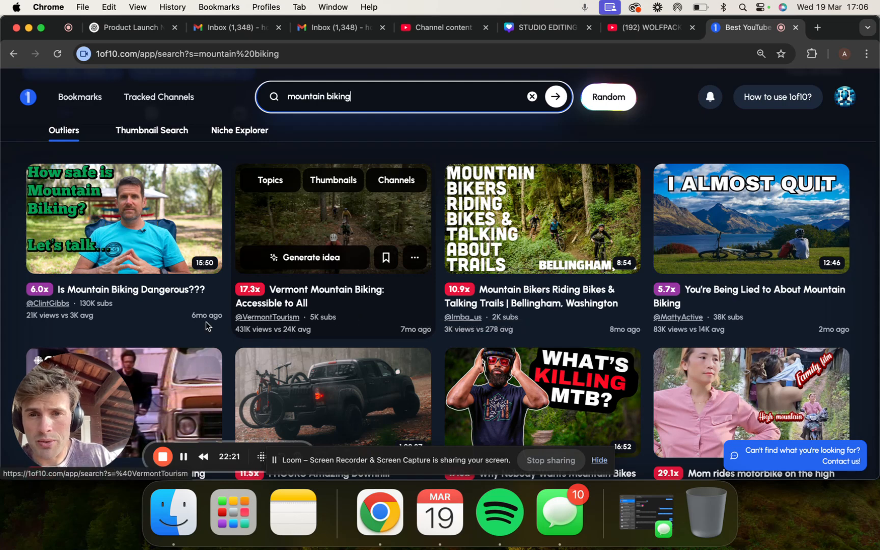
{"action": "scroll", "coordinate": [315, 326], "scroll_direction": "down", "scroll_amount": 3}
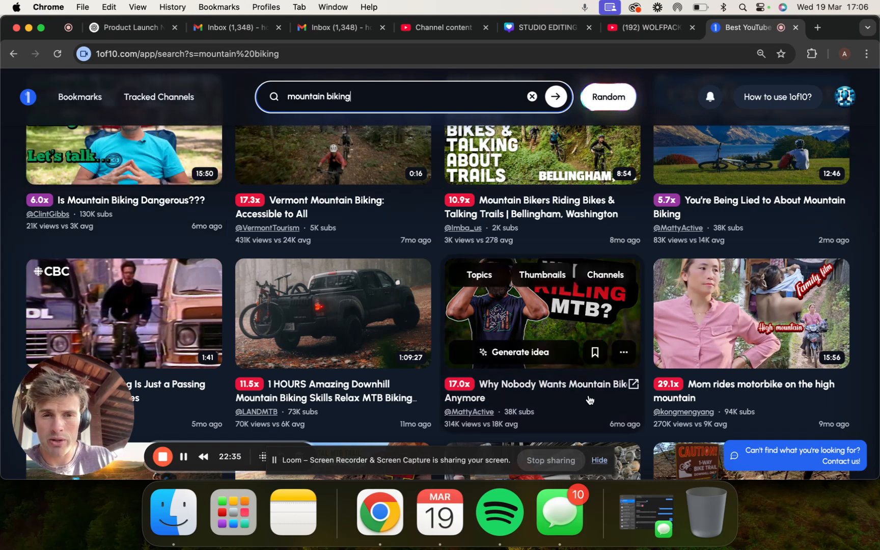
{"action": "scroll", "coordinate": [590, 400], "scroll_direction": "down", "scroll_amount": 5}
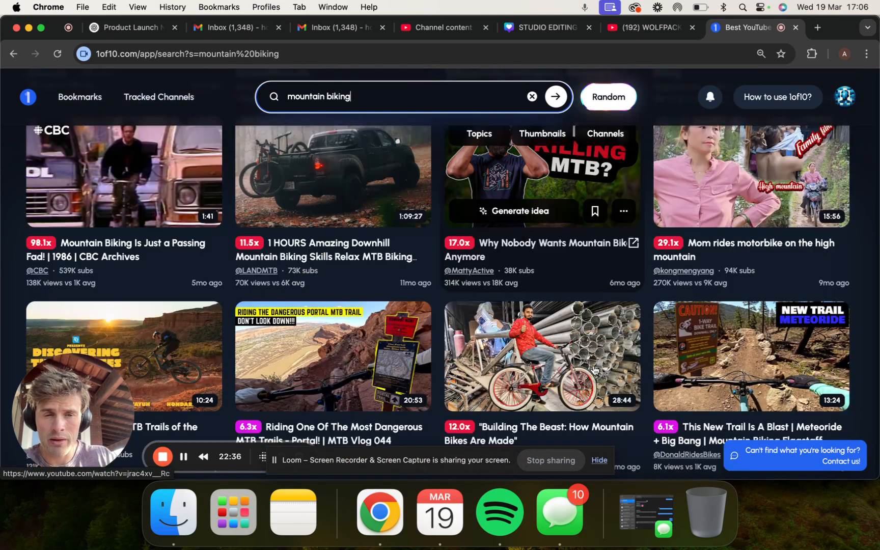
{"action": "scroll", "coordinate": [593, 369], "scroll_direction": "down", "scroll_amount": 3}
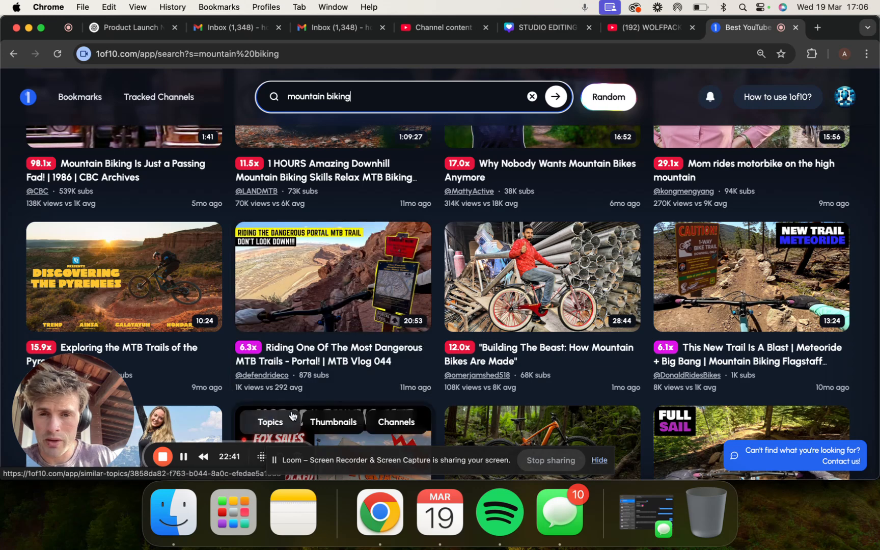
{"action": "scroll", "coordinate": [348, 361], "scroll_direction": "down", "scroll_amount": 1}
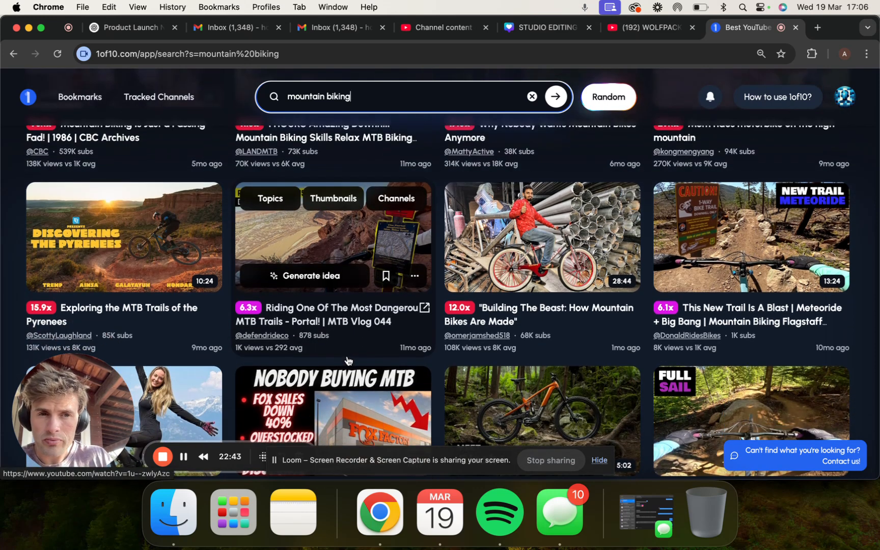
{"action": "scroll", "coordinate": [152, 299], "scroll_direction": "down", "scroll_amount": 3}
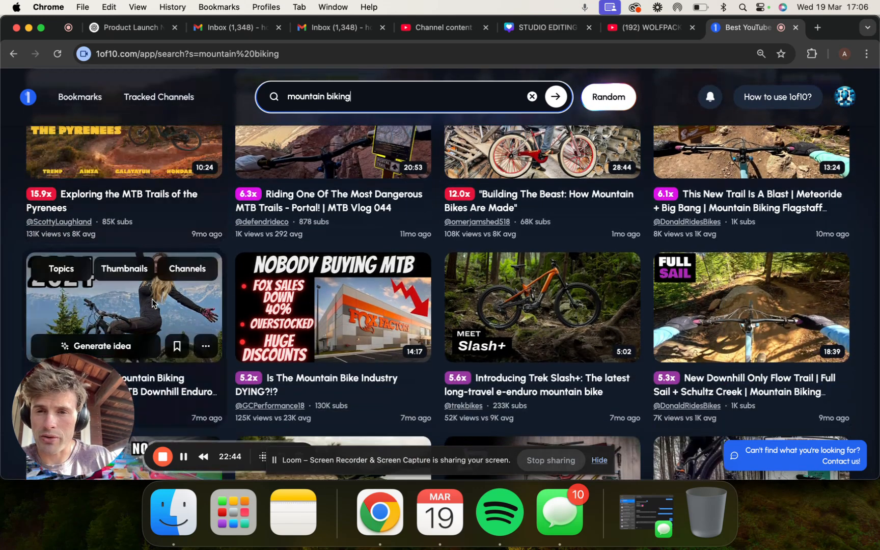
{"action": "scroll", "coordinate": [151, 299], "scroll_direction": "down", "scroll_amount": 2}
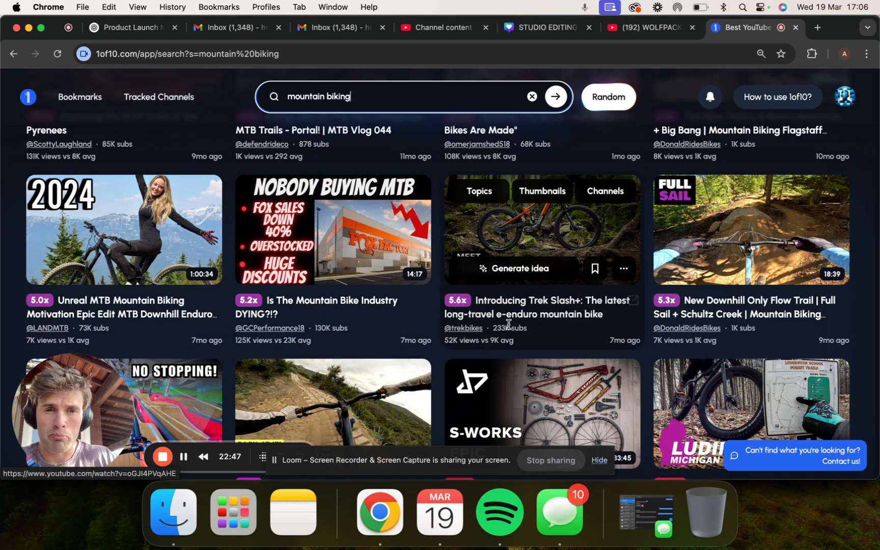
{"action": "scroll", "coordinate": [510, 305], "scroll_direction": "down", "scroll_amount": 1}
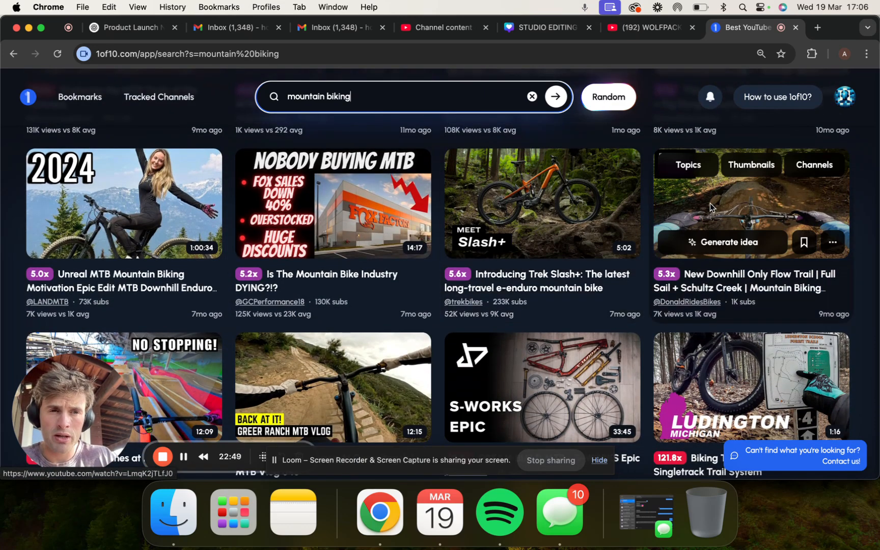
{"action": "scroll", "coordinate": [510, 255], "scroll_direction": "down", "scroll_amount": 3}
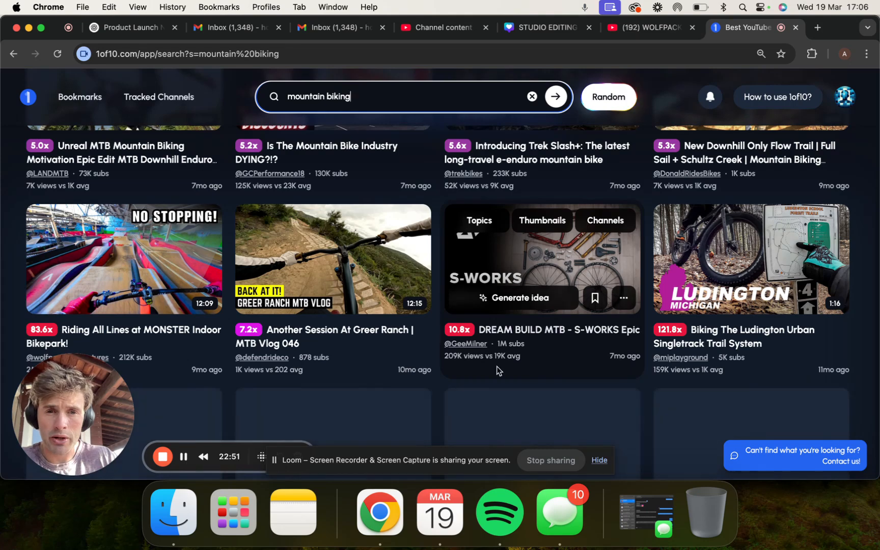
{"action": "scroll", "coordinate": [140, 246], "scroll_direction": "down", "scroll_amount": 1}
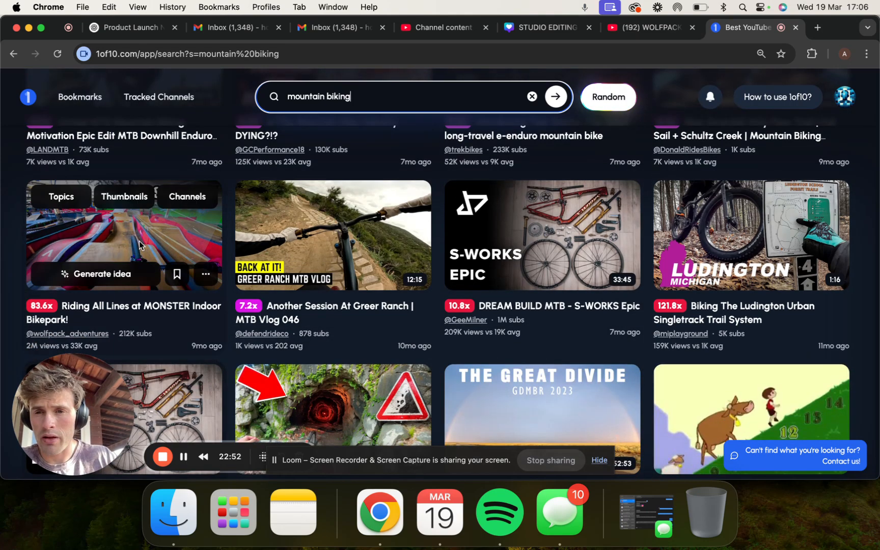
{"action": "scroll", "coordinate": [76, 255], "scroll_direction": "down", "scroll_amount": 2}
{"action": "mouse_move", "coordinate": [40, 262]}
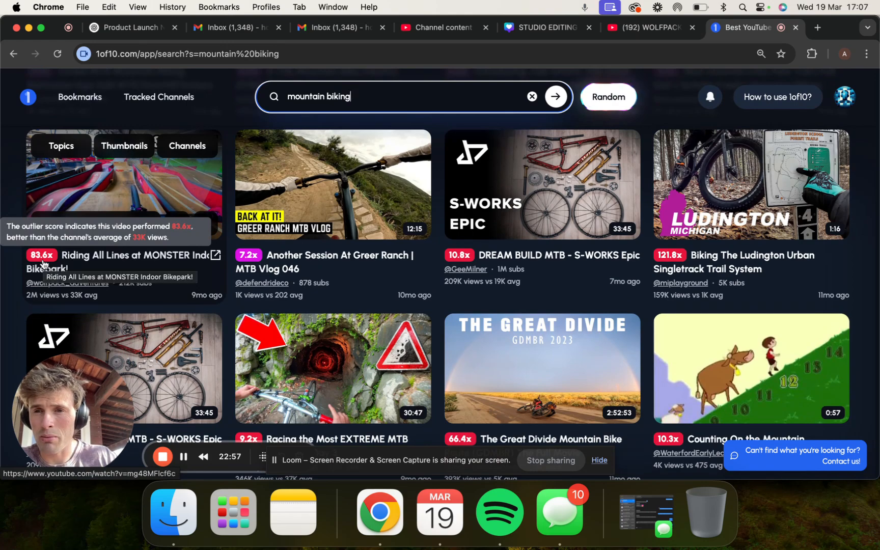
Step: Examine the mountain biking outliers listed below the MONSTER Indoor Bikepark video for thumbnail and title inspiration
{"action": "scroll", "coordinate": [98, 298], "scroll_direction": "down", "scroll_amount": 5}
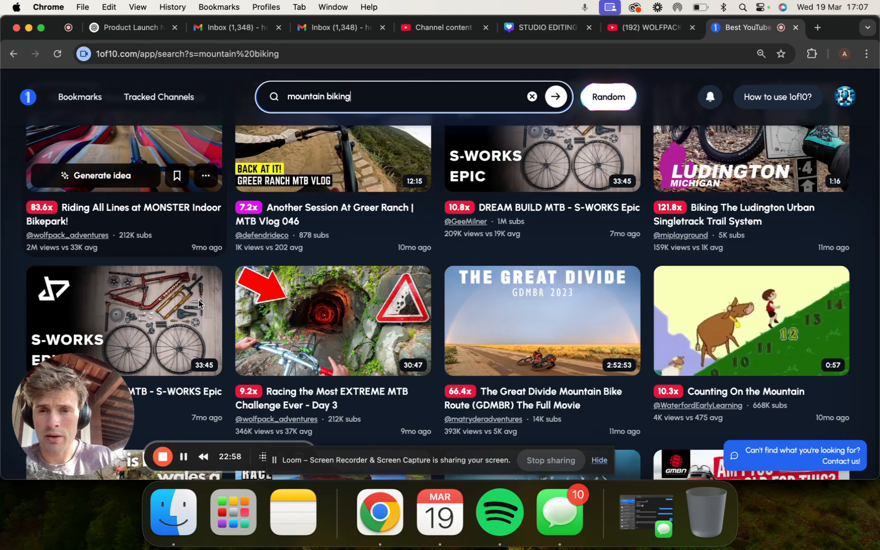
{"action": "scroll", "coordinate": [309, 274], "scroll_direction": "down", "scroll_amount": 1}
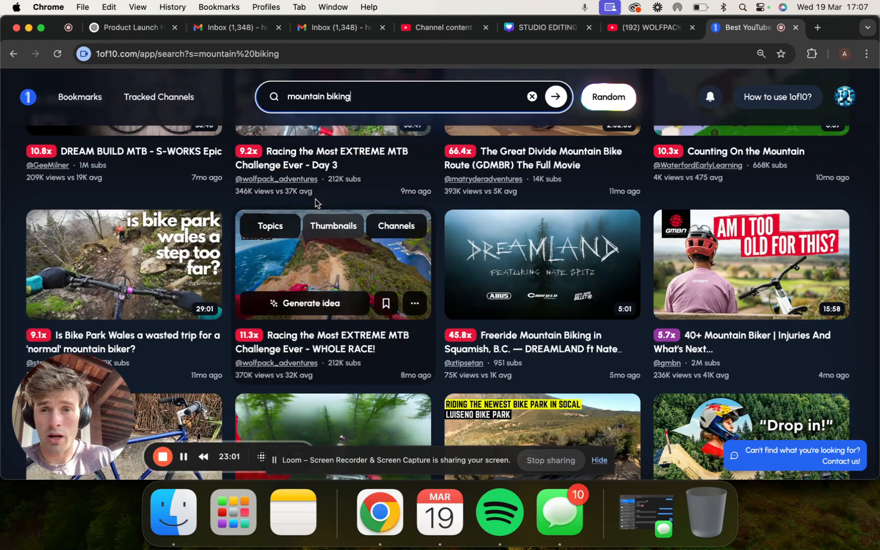
{"action": "scroll", "coordinate": [224, 384], "scroll_direction": "down", "scroll_amount": 3}
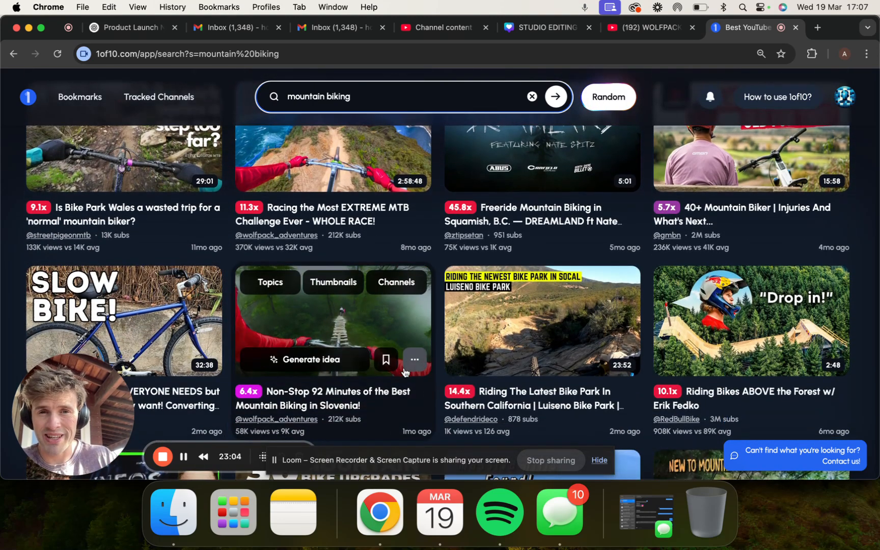
{"action": "scroll", "coordinate": [403, 367], "scroll_direction": "down", "scroll_amount": 5}
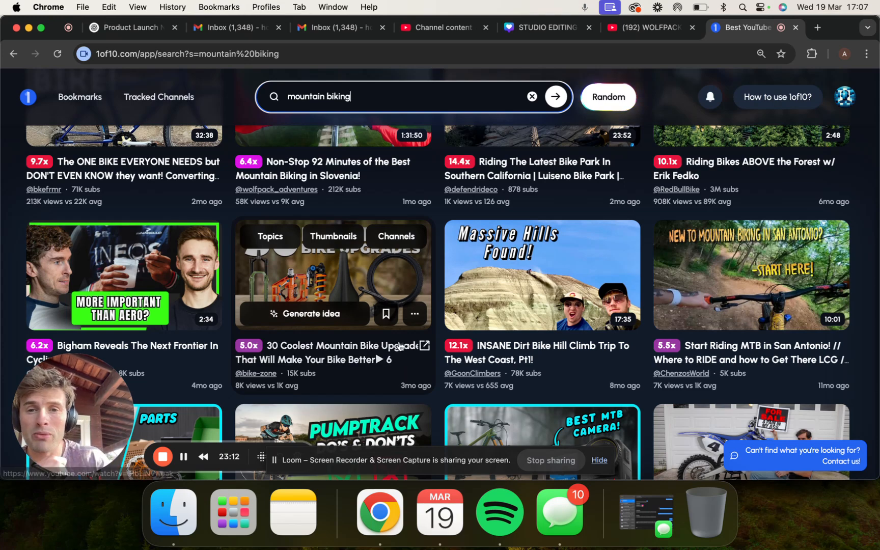
{"action": "scroll", "coordinate": [402, 351], "scroll_direction": "down", "scroll_amount": 5}
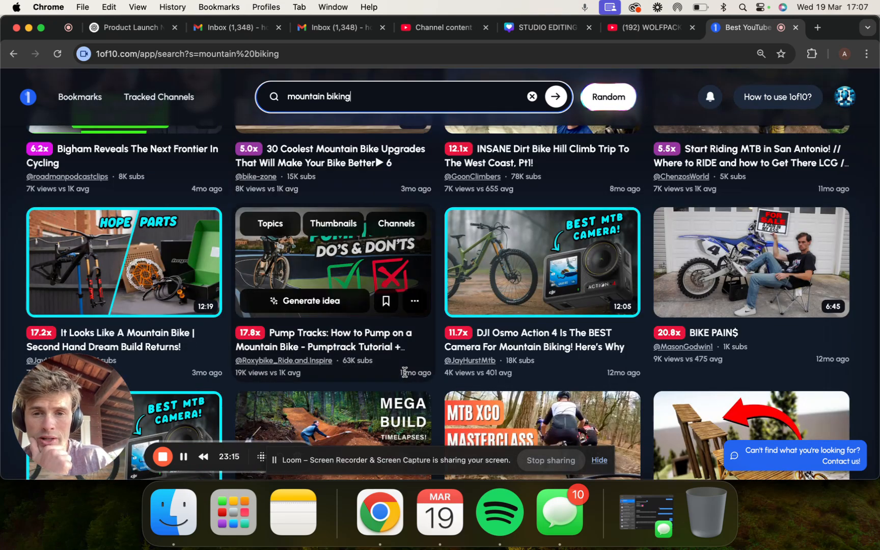
{"action": "scroll", "coordinate": [405, 373], "scroll_direction": "down", "scroll_amount": 2}
{"action": "scroll", "coordinate": [405, 357], "scroll_direction": "down", "scroll_amount": 2}
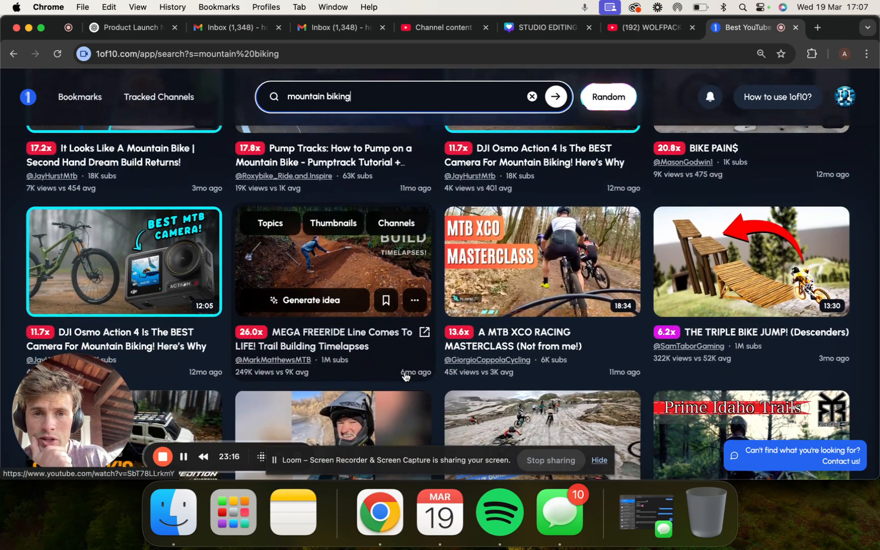
{"action": "left_click_drag", "start_coordinate": [289, 96], "coordinate": [352, 96]}
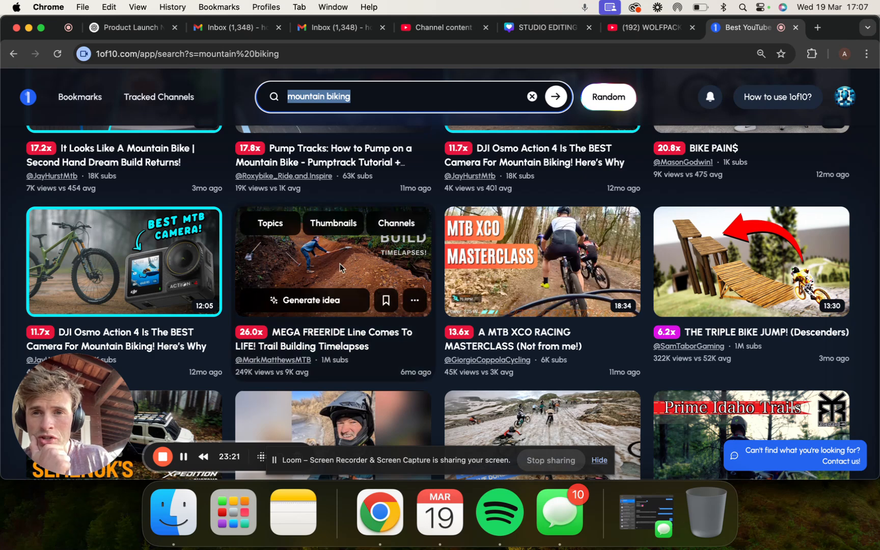
{"action": "mouse_move", "coordinate": [593, 264]}
{"action": "scroll", "coordinate": [586, 311], "scroll_direction": "down", "scroll_amount": 3}
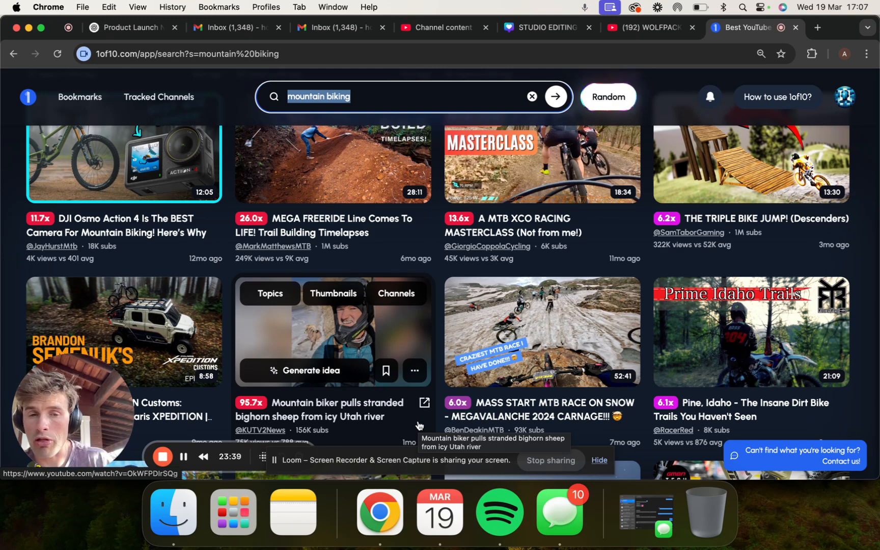
{"action": "scroll", "coordinate": [313, 381], "scroll_direction": "down", "scroll_amount": 3}
{"action": "scroll", "coordinate": [313, 381], "scroll_direction": "down", "scroll_amount": 1}
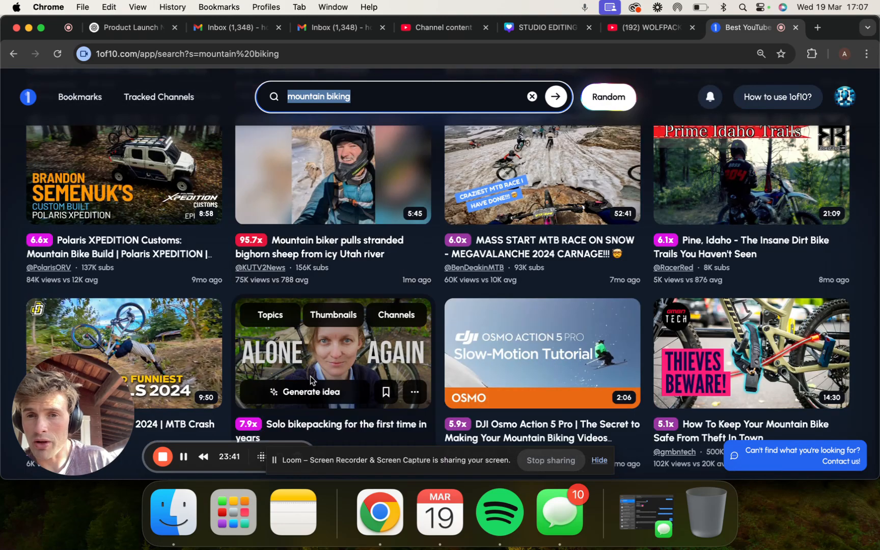
{"action": "scroll", "coordinate": [310, 376], "scroll_direction": "down", "scroll_amount": 5}
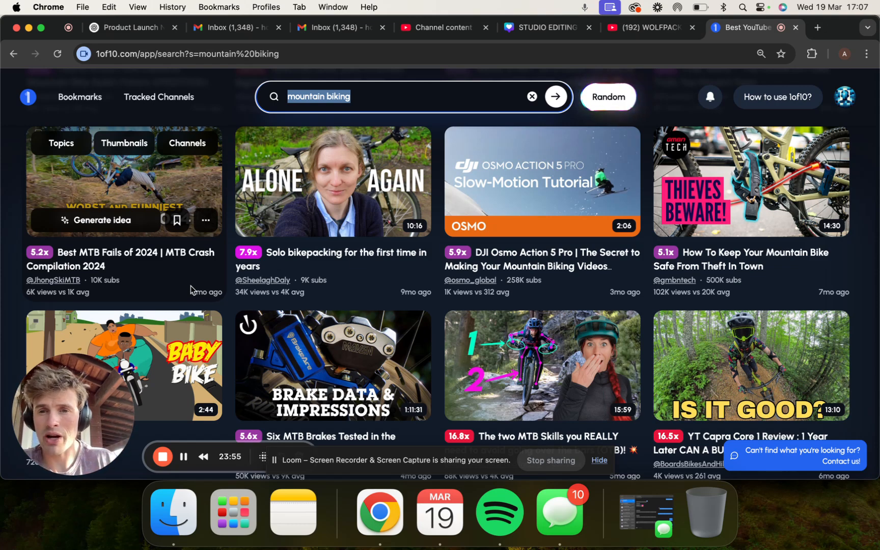
{"action": "scroll", "coordinate": [442, 306], "scroll_direction": "down", "scroll_amount": 3}
{"action": "scroll", "coordinate": [443, 310], "scroll_direction": "down", "scroll_amount": 3}
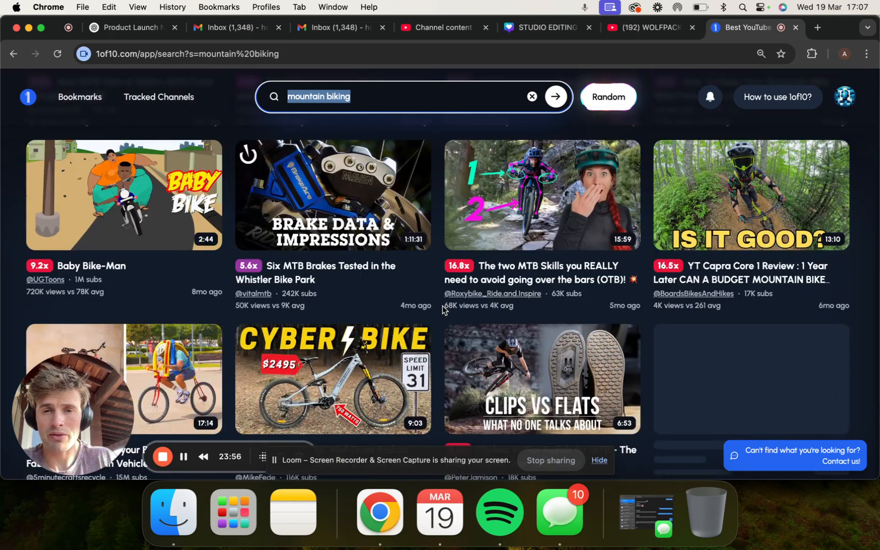
{"action": "scroll", "coordinate": [428, 388], "scroll_direction": "down", "scroll_amount": 5}
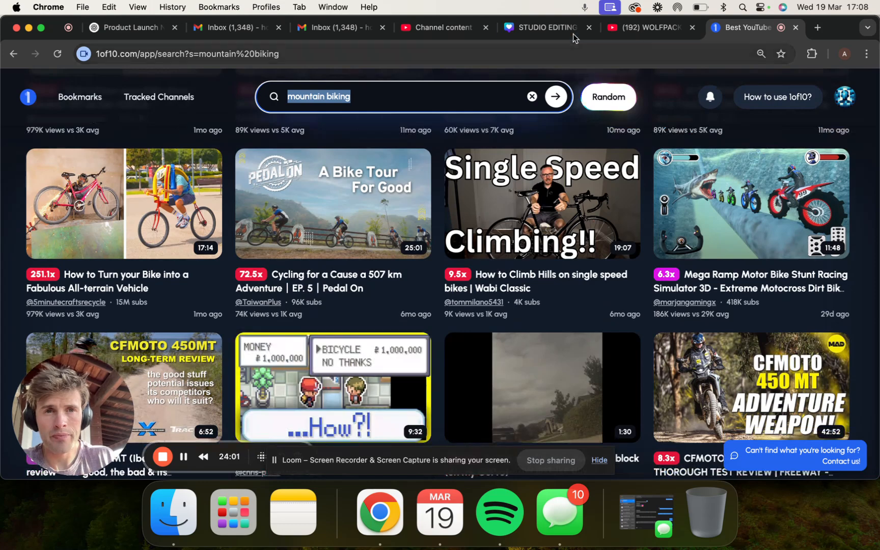
Step: Switch to the STUDIO EDITING TUTORIAL design in Canva and review the mountain biking images from page 489 onward
{"action": "left_click", "coordinate": [549, 28]}
{"action": "scroll", "coordinate": [579, 223], "scroll_direction": "down", "scroll_amount": 3}
{"action": "scroll", "coordinate": [579, 223], "scroll_direction": "down", "scroll_amount": 2}
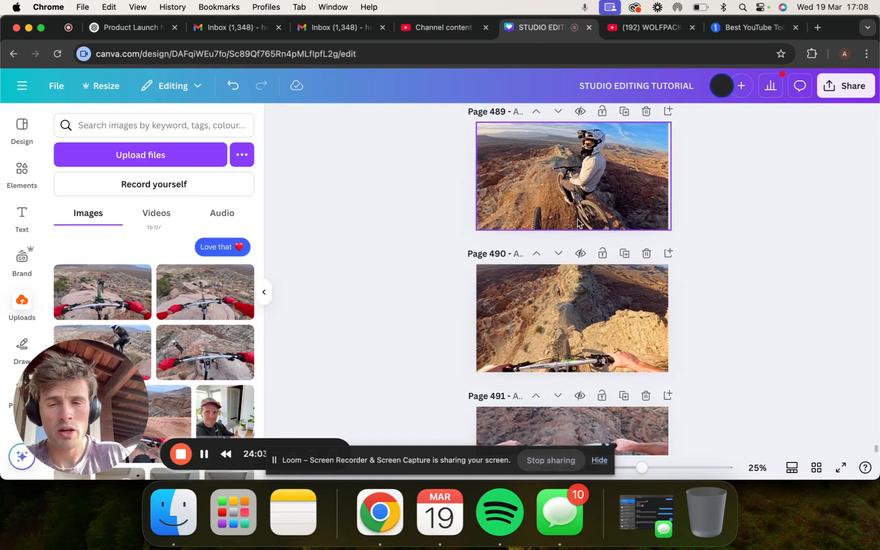